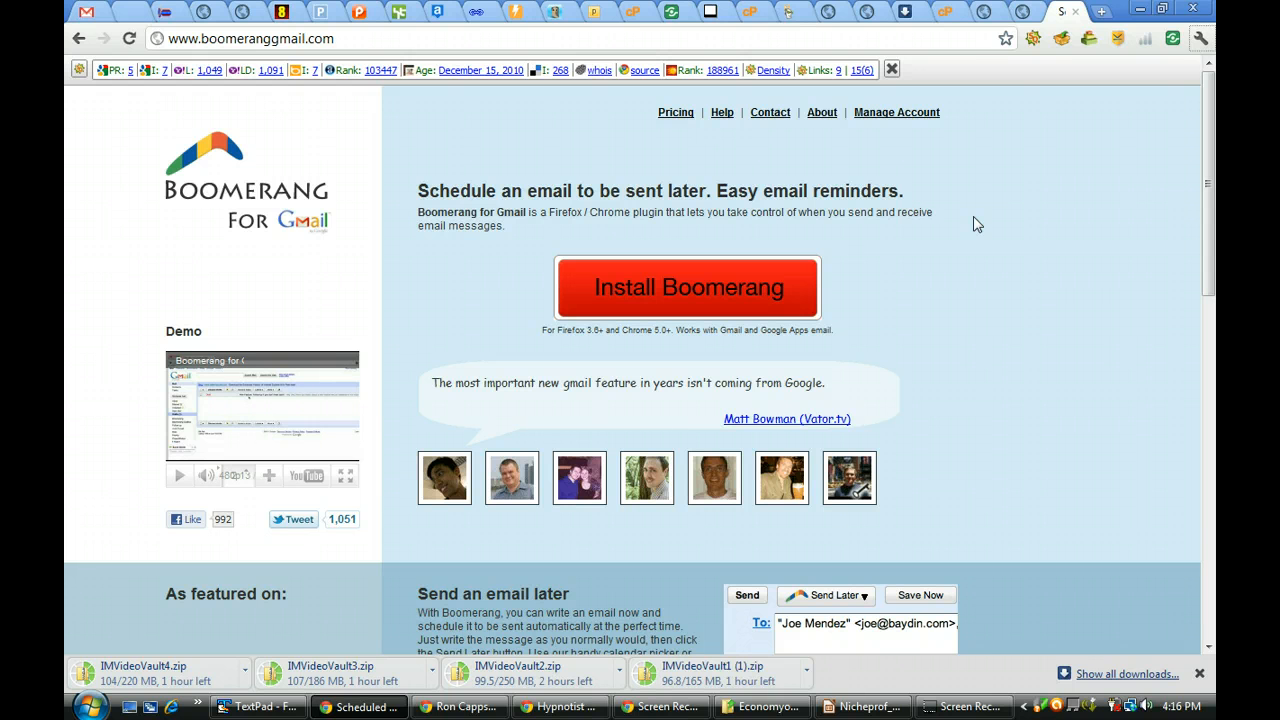
Switch to TextPad and browse the quote files in the New Quotes folder through the Open File(s) dialog
{"action": "left_click", "coordinate": [264, 708]}
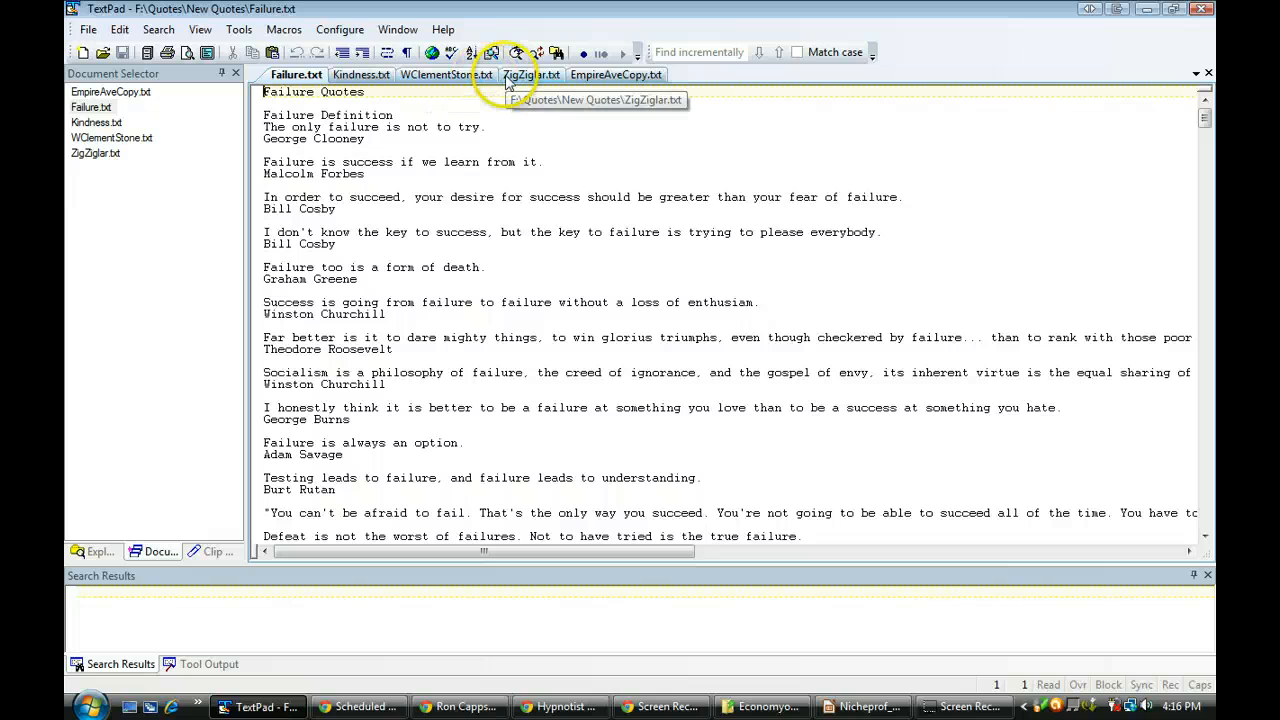
{"action": "left_click", "coordinate": [88, 30]}
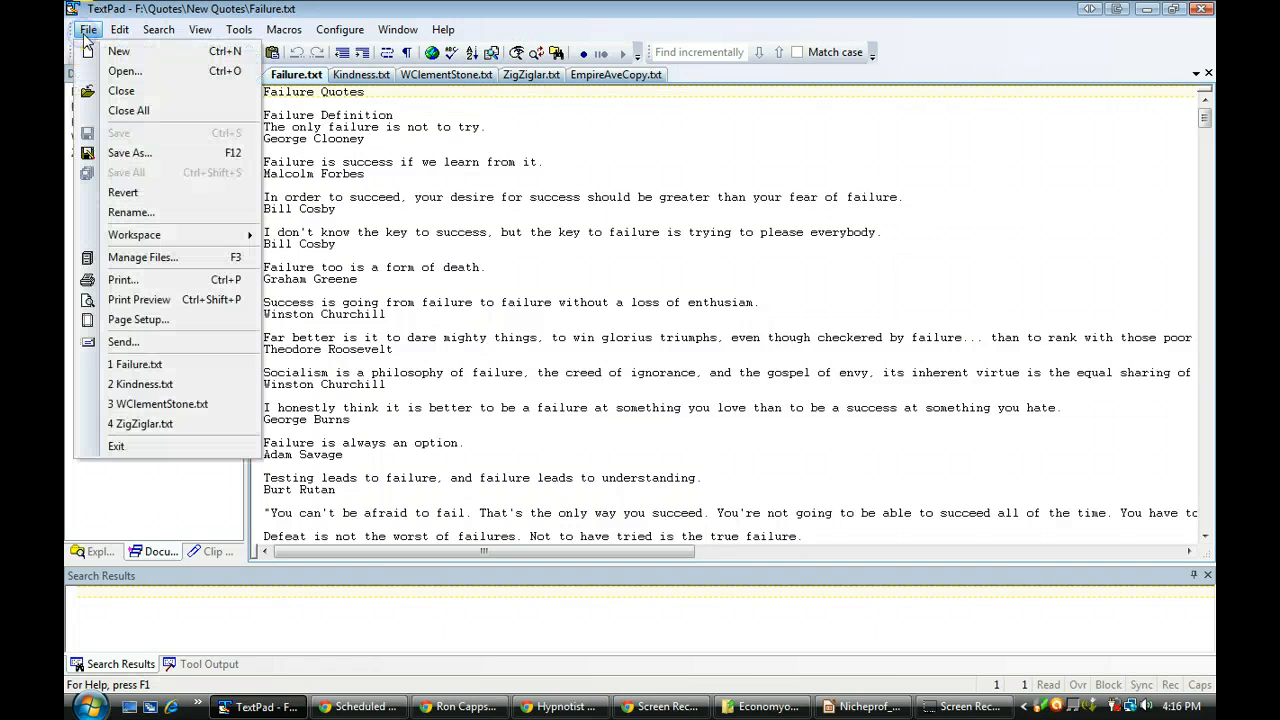
{"action": "left_click", "coordinate": [118, 72]}
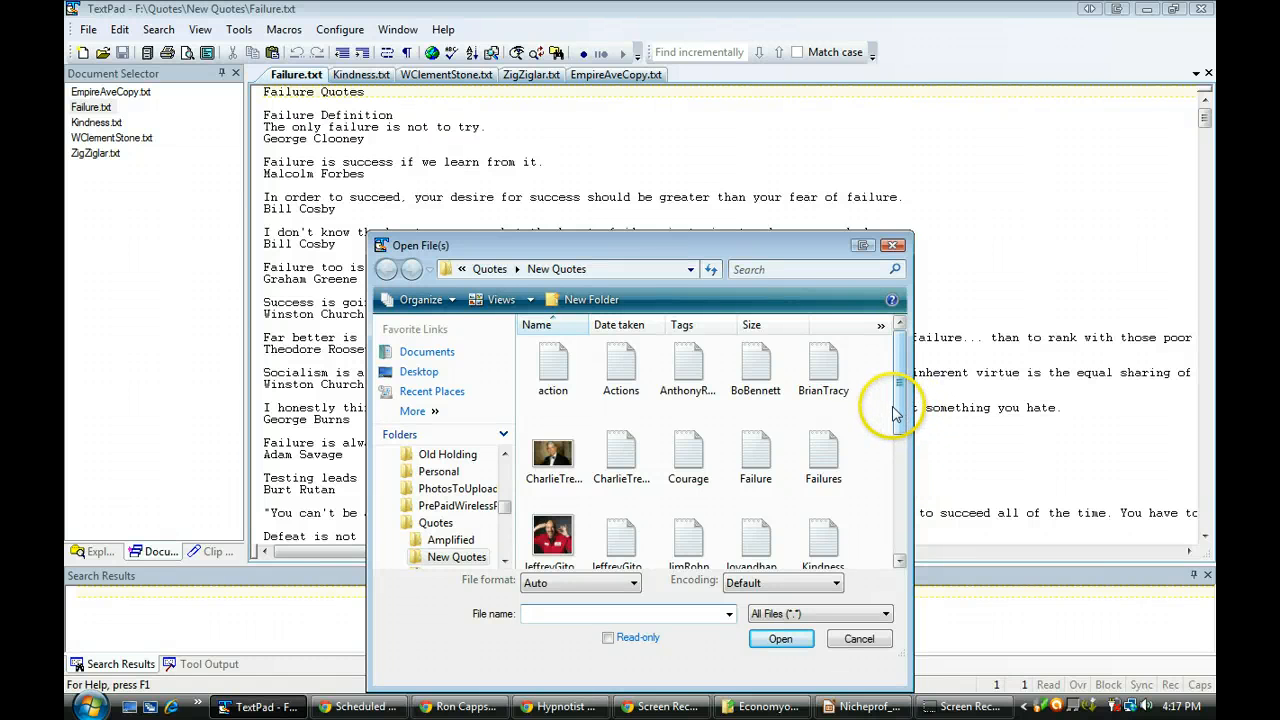
{"action": "left_click_drag", "start_coordinate": [899, 418], "coordinate": [893, 514]}
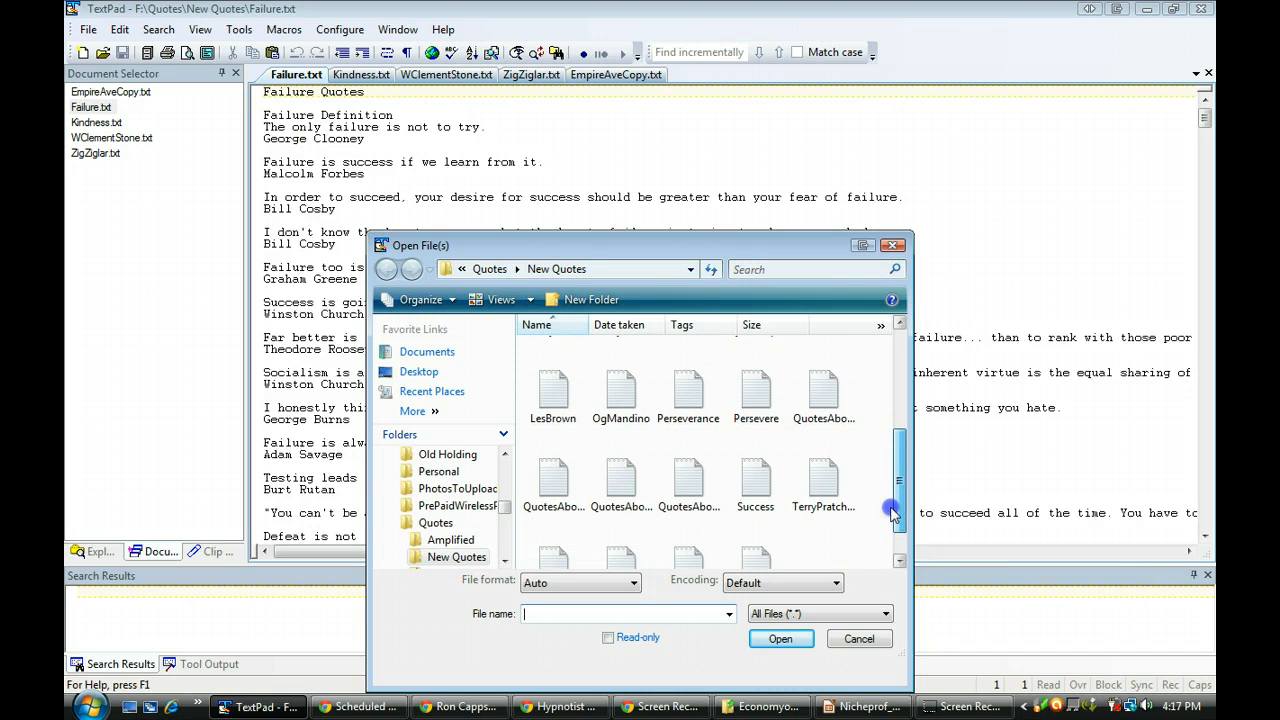
{"action": "left_click_drag", "start_coordinate": [893, 513], "coordinate": [895, 540]}
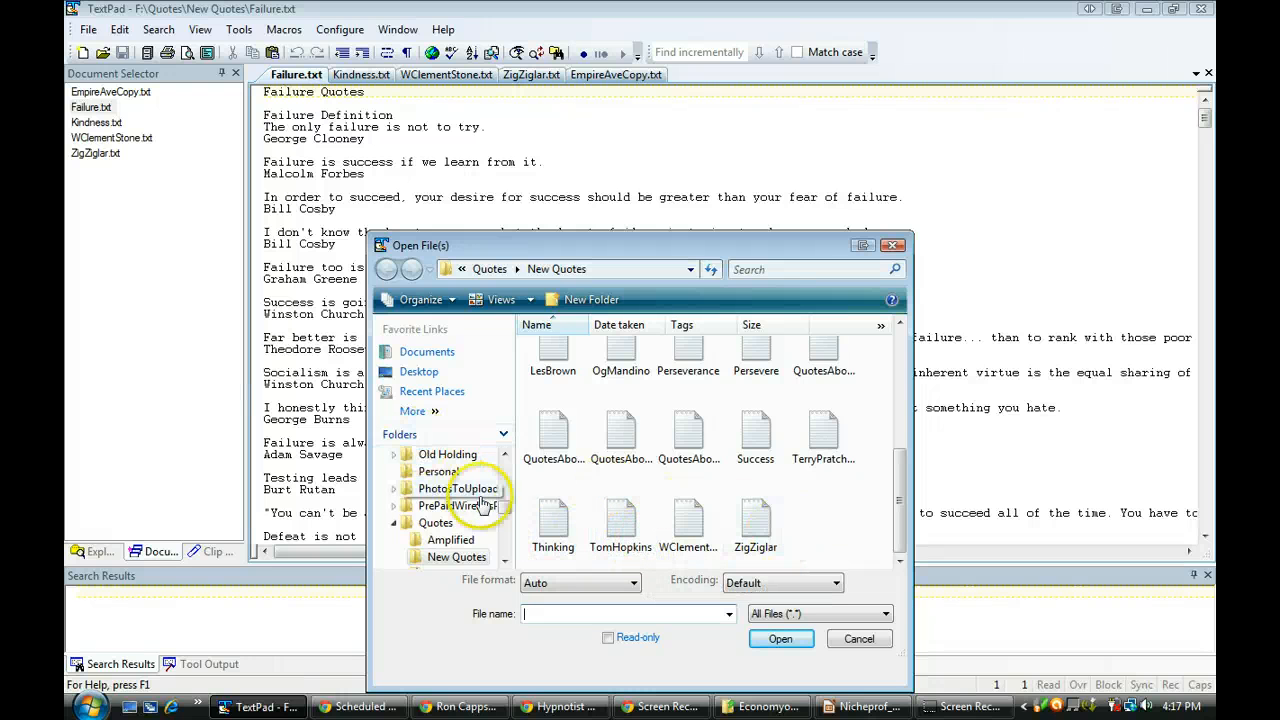
Browse the quote files in the Amplified and Quotes folders, then dismiss the dialog without opening a file
{"action": "left_click", "coordinate": [450, 541]}
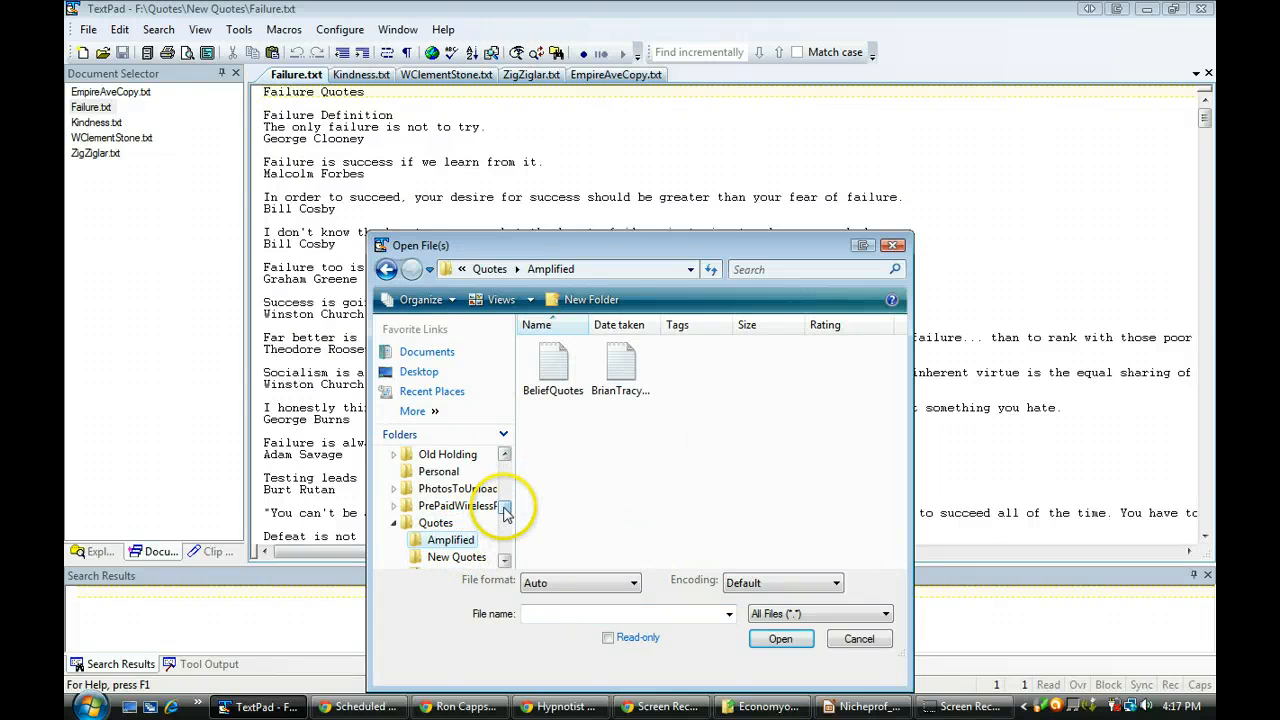
{"action": "left_click_drag", "start_coordinate": [504, 509], "coordinate": [504, 512]}
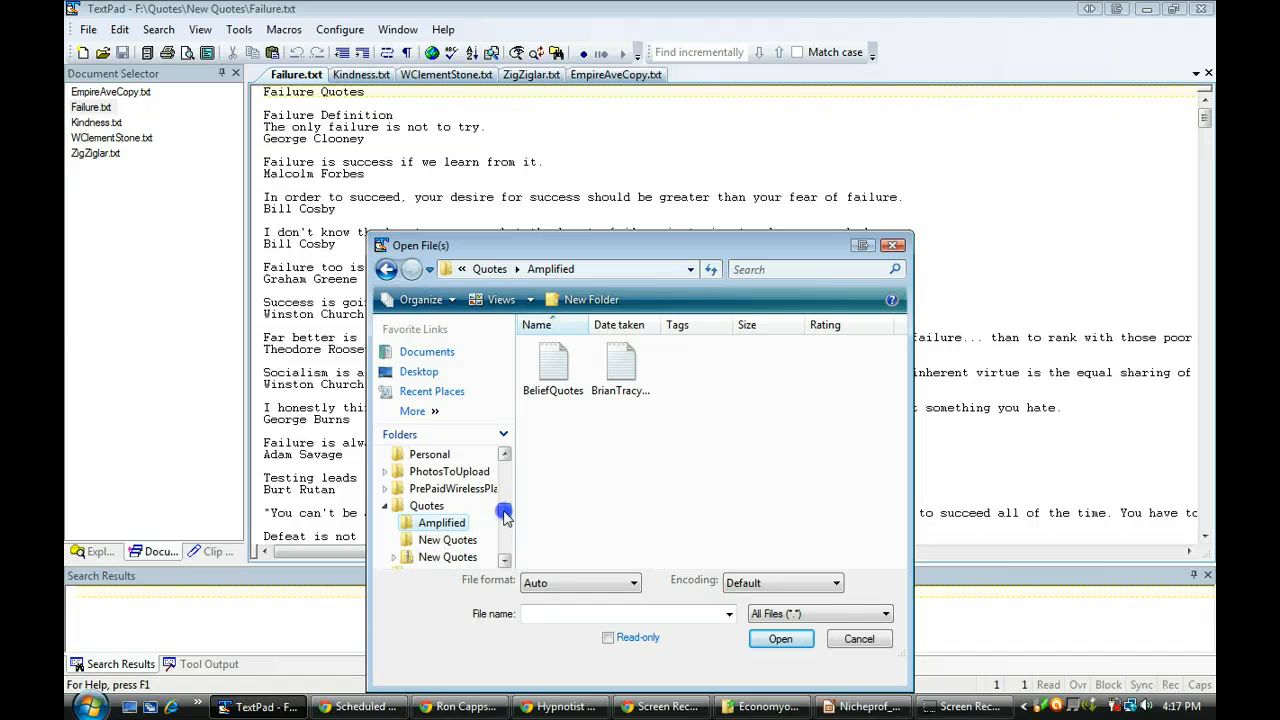
{"action": "left_click", "coordinate": [426, 506]}
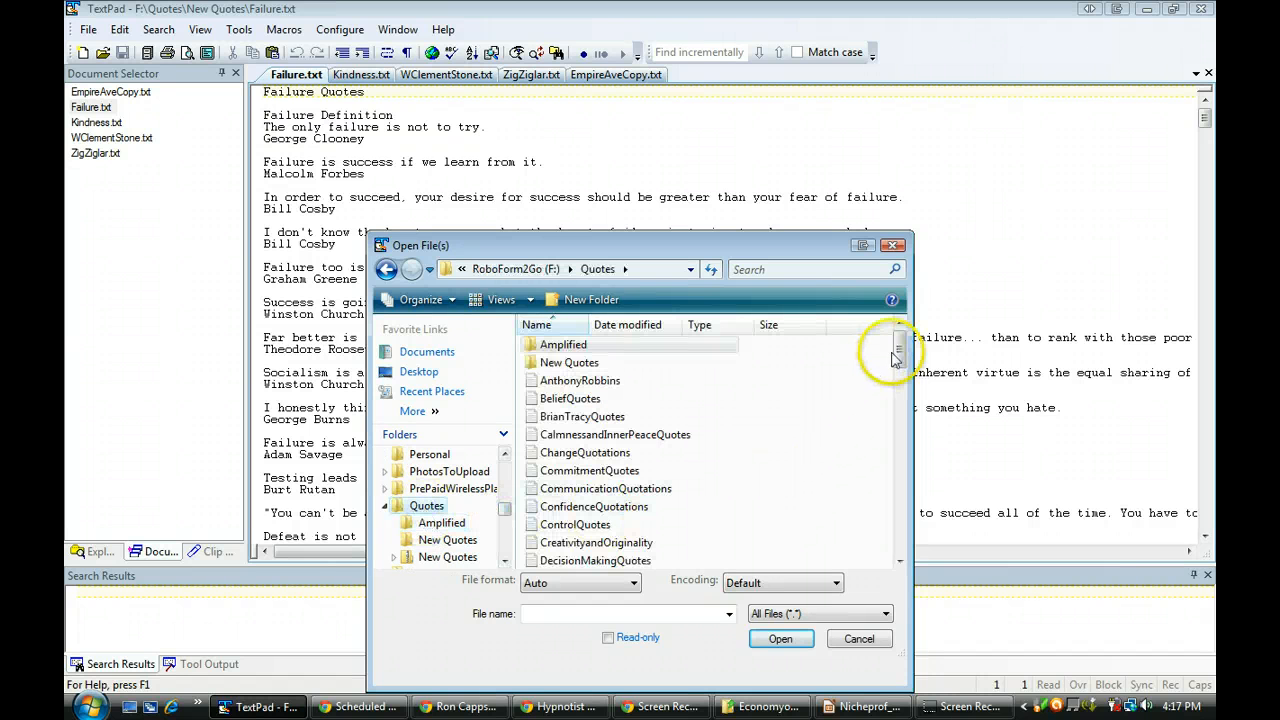
{"action": "left_click", "coordinate": [898, 405]}
{"action": "left_click_drag", "start_coordinate": [898, 398], "coordinate": [899, 553]}
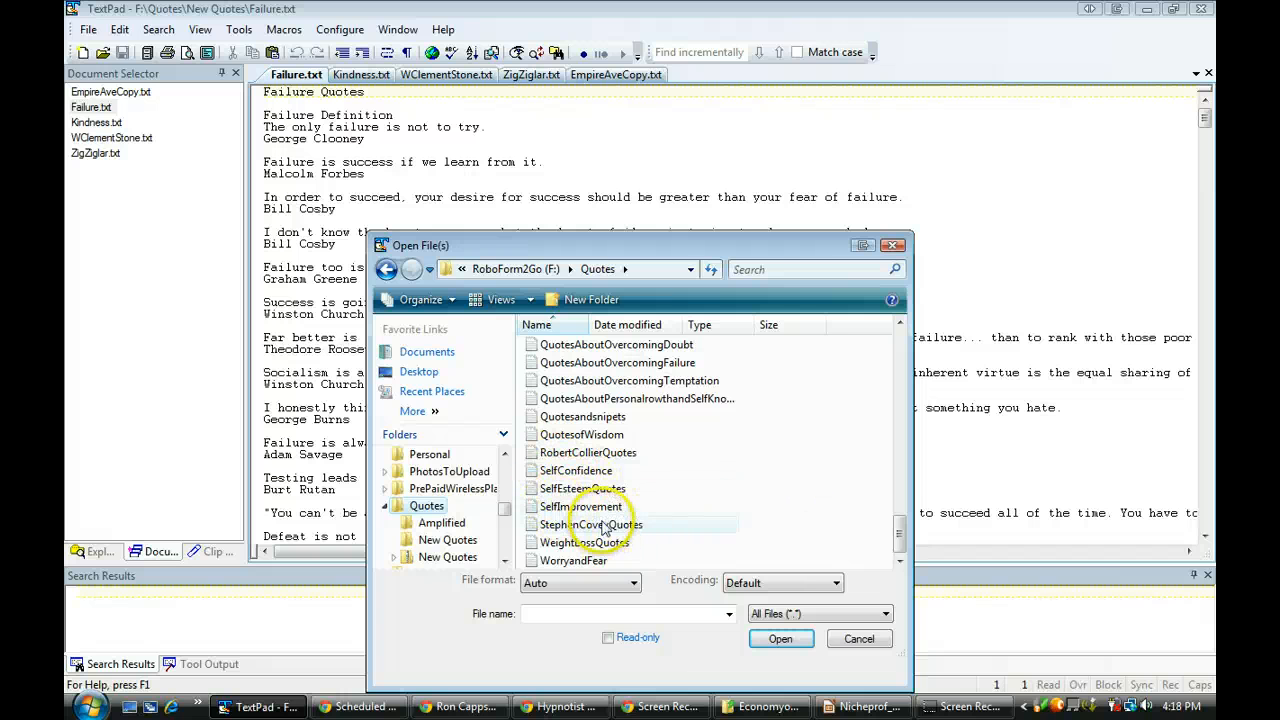
{"action": "left_click", "coordinate": [895, 247]}
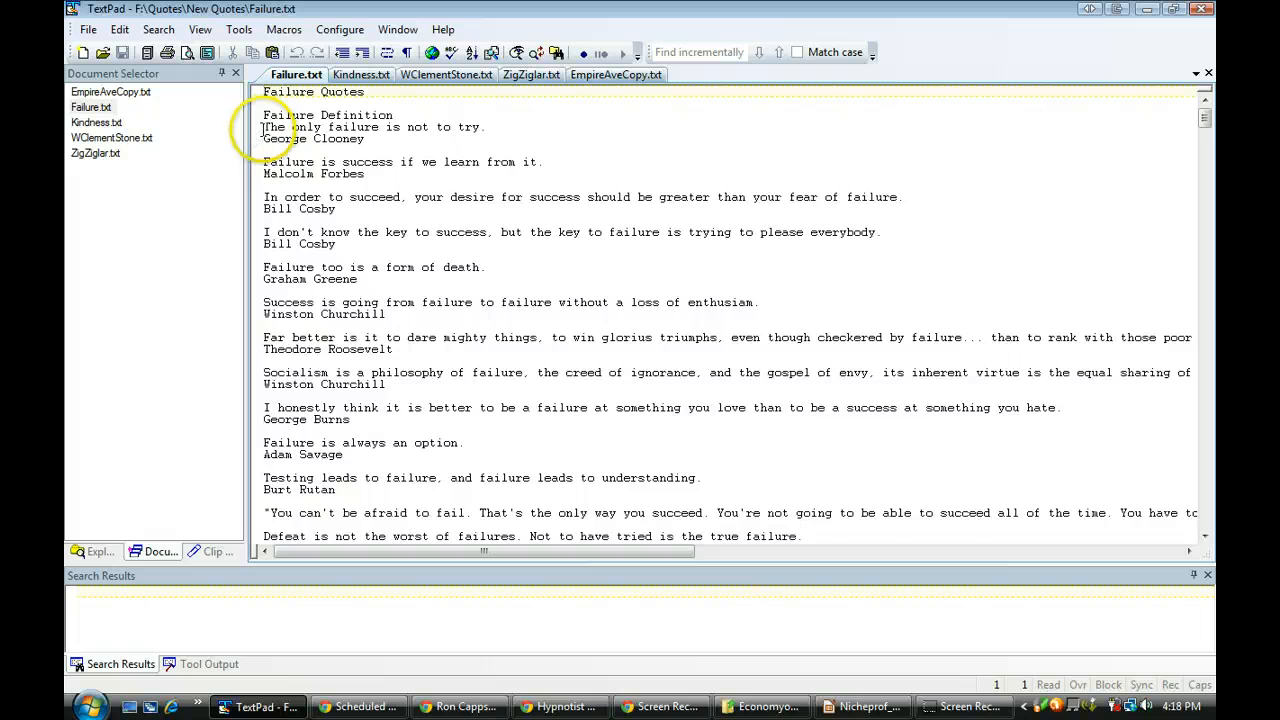
Copy the George Clooney quote "The only failure is not to try." from Failure.txt and paste it into the Ping.fm message in Chrome
{"action": "left_click_drag", "start_coordinate": [262, 131], "coordinate": [369, 143]}
{"action": "key", "text": "ctrl+c"}
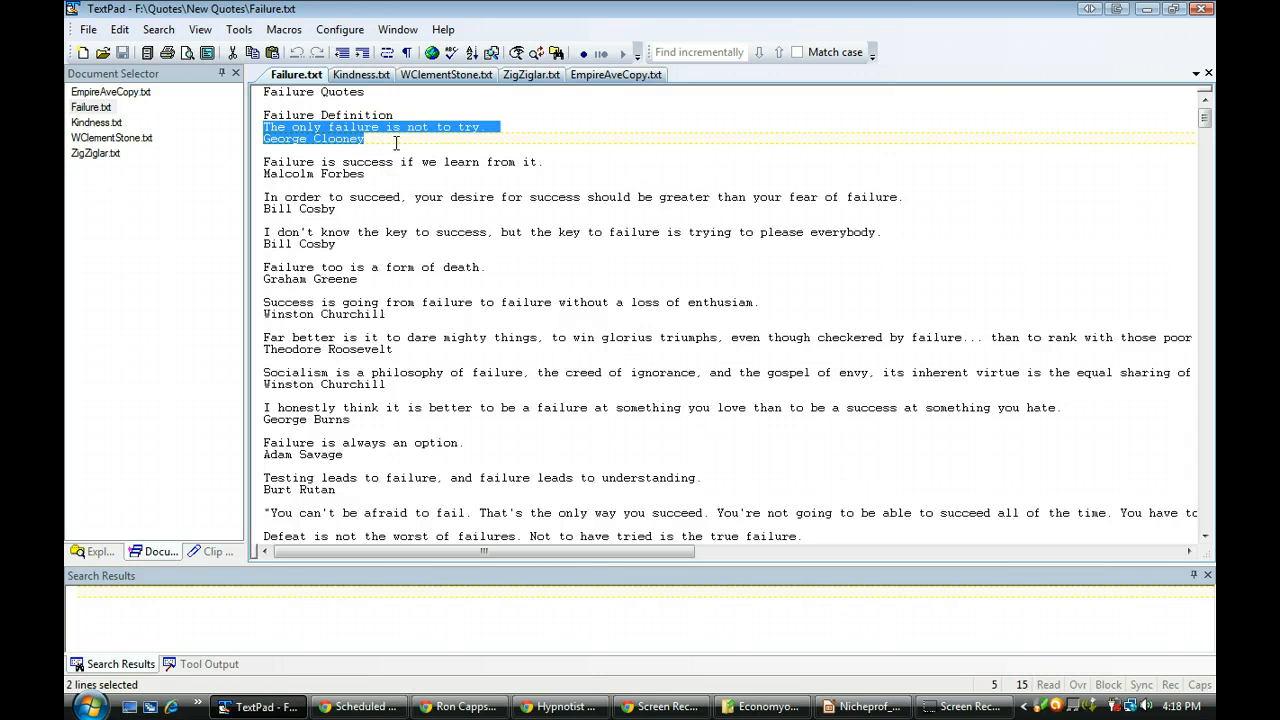
{"action": "left_click", "coordinate": [1146, 13]}
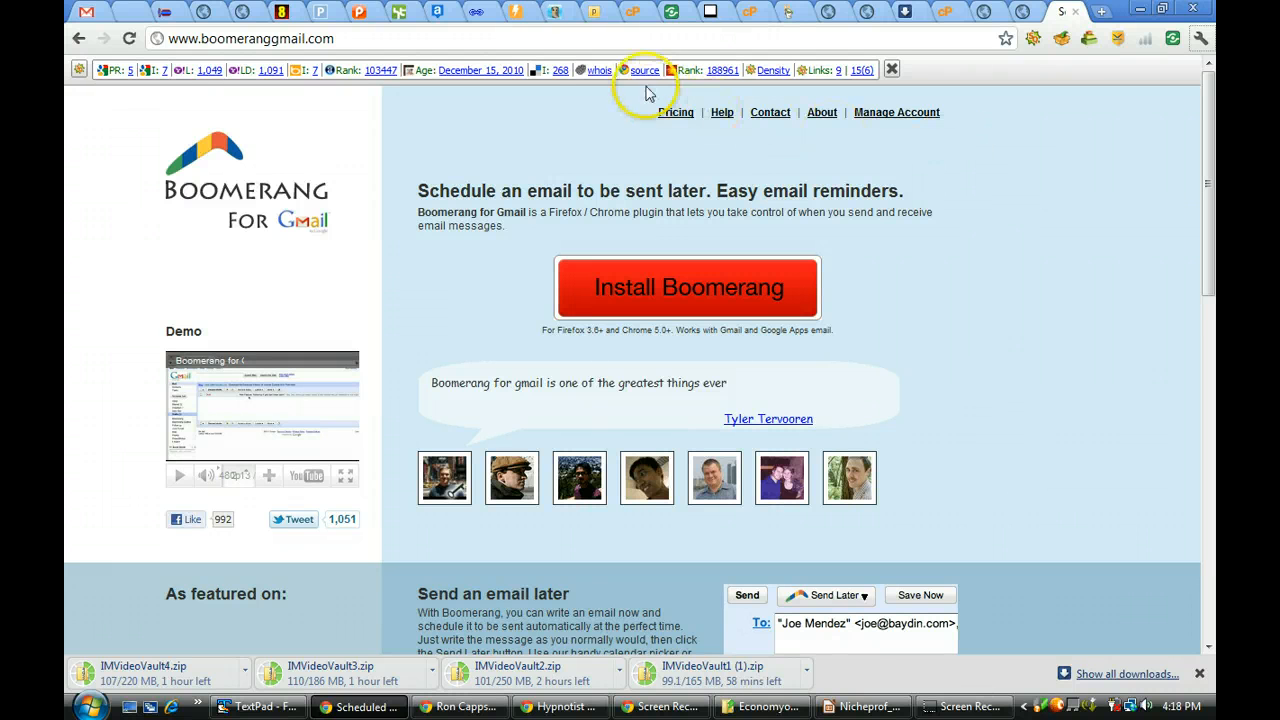
{"action": "left_click", "coordinate": [328, 22]}
{"action": "left_click", "coordinate": [557, 271]}
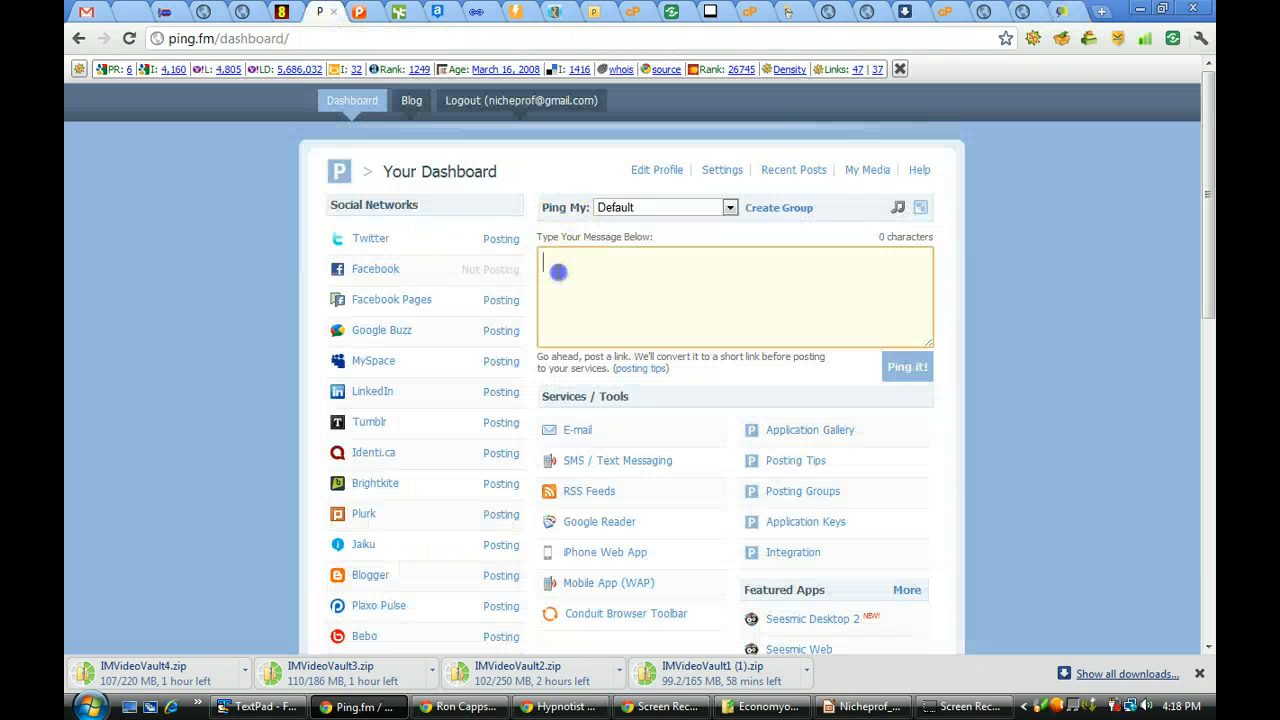
{"action": "key", "text": "ctrl+v"}
Reformat the pasted quote as the single line "The only failure is not to try ~ George Clooney"
{"action": "left_click", "coordinate": [752, 263]}
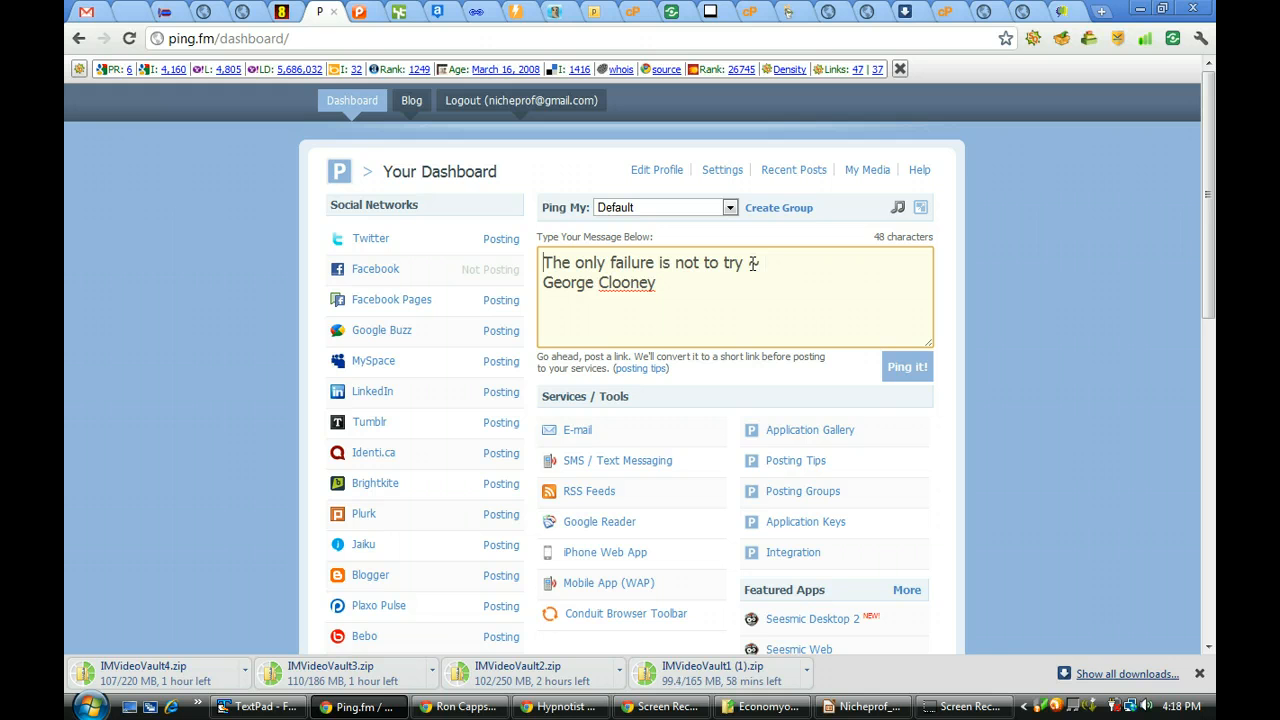
{"action": "key", "text": "Delete"}
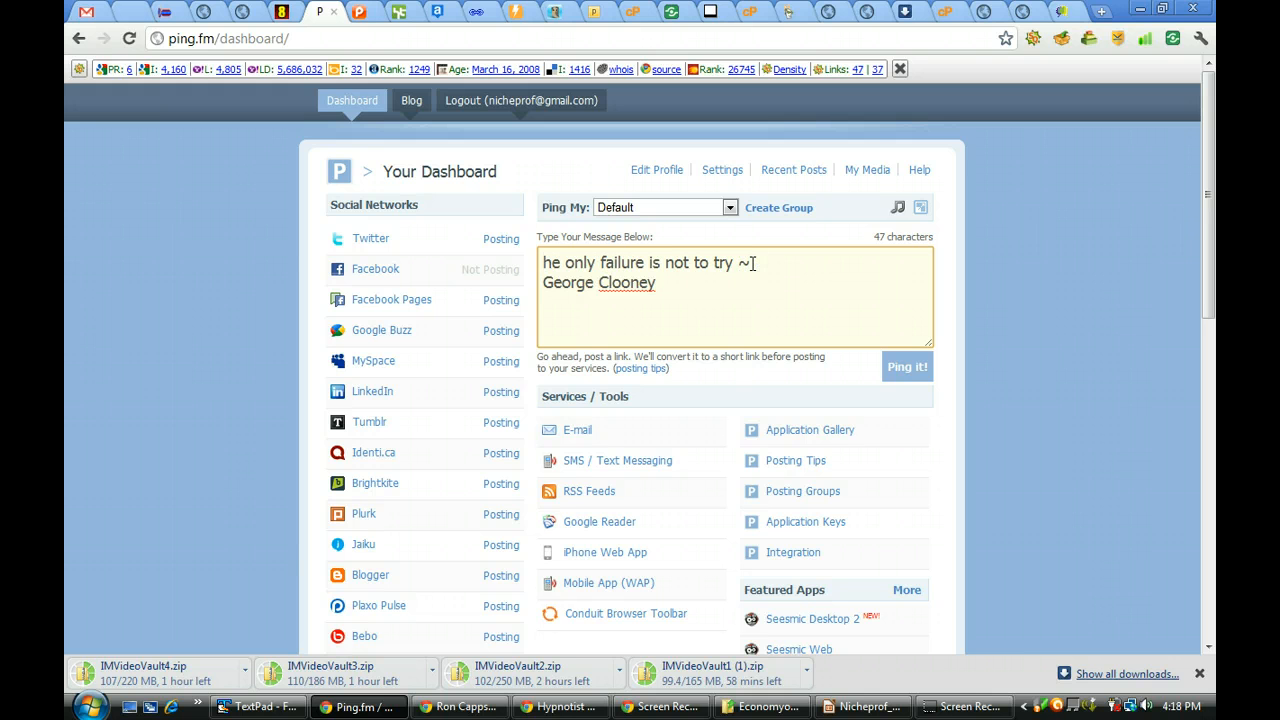
{"action": "type", "text": "T"}
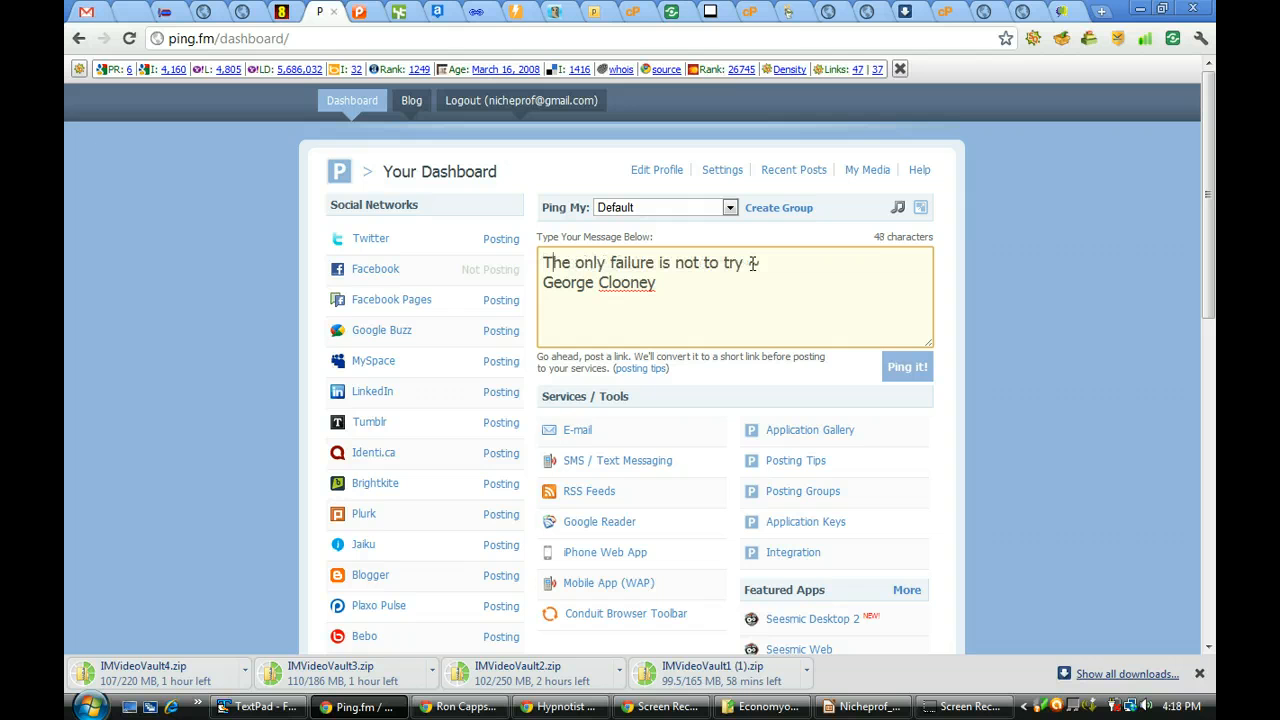
{"action": "left_click", "coordinate": [783, 267]}
{"action": "key", "text": "Delete"}
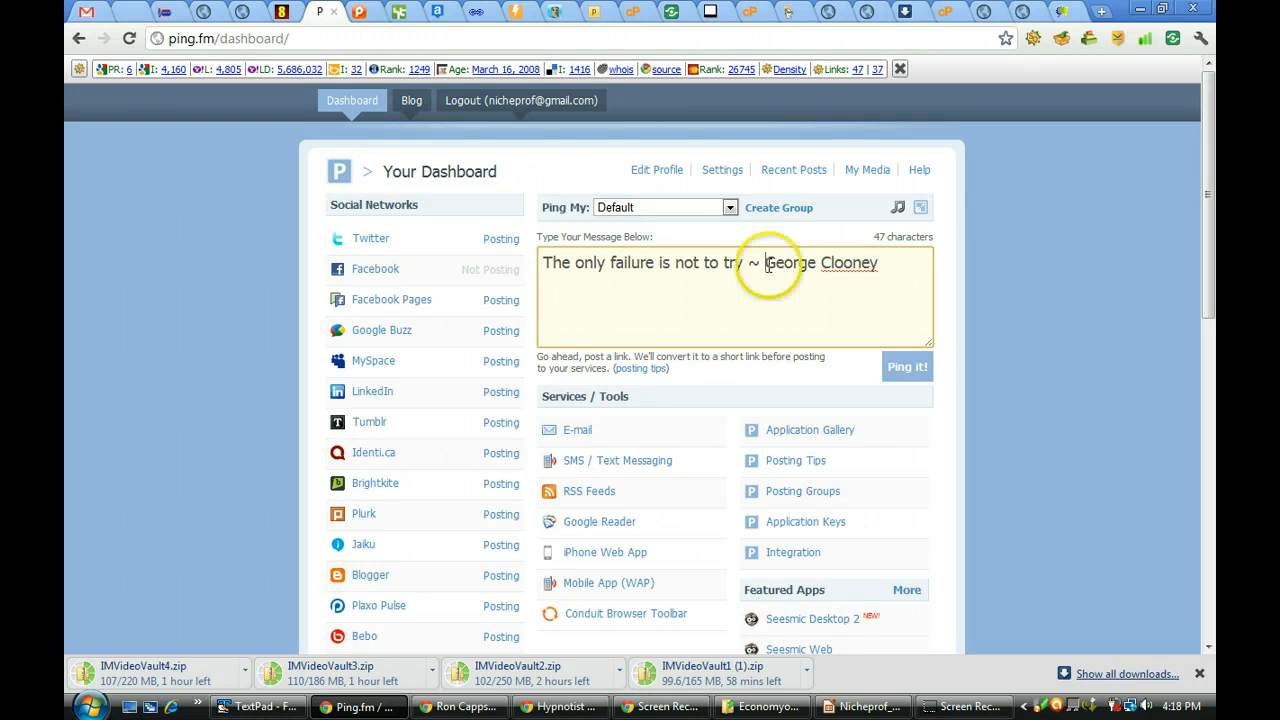
{"action": "left_click", "coordinate": [821, 271]}
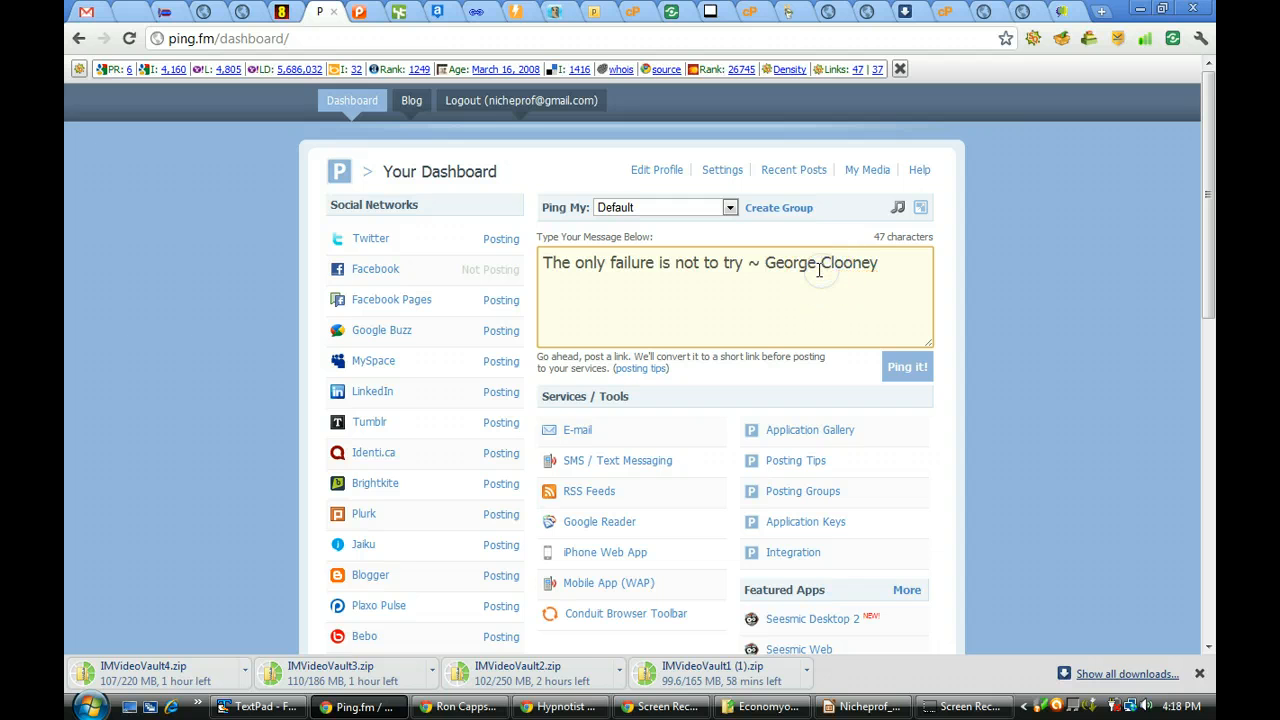
Copy the whole reformatted message and post it through Ping.fm to the Default group
{"action": "key", "text": "ctrl+a"}
{"action": "key", "text": "ctrl+c"}
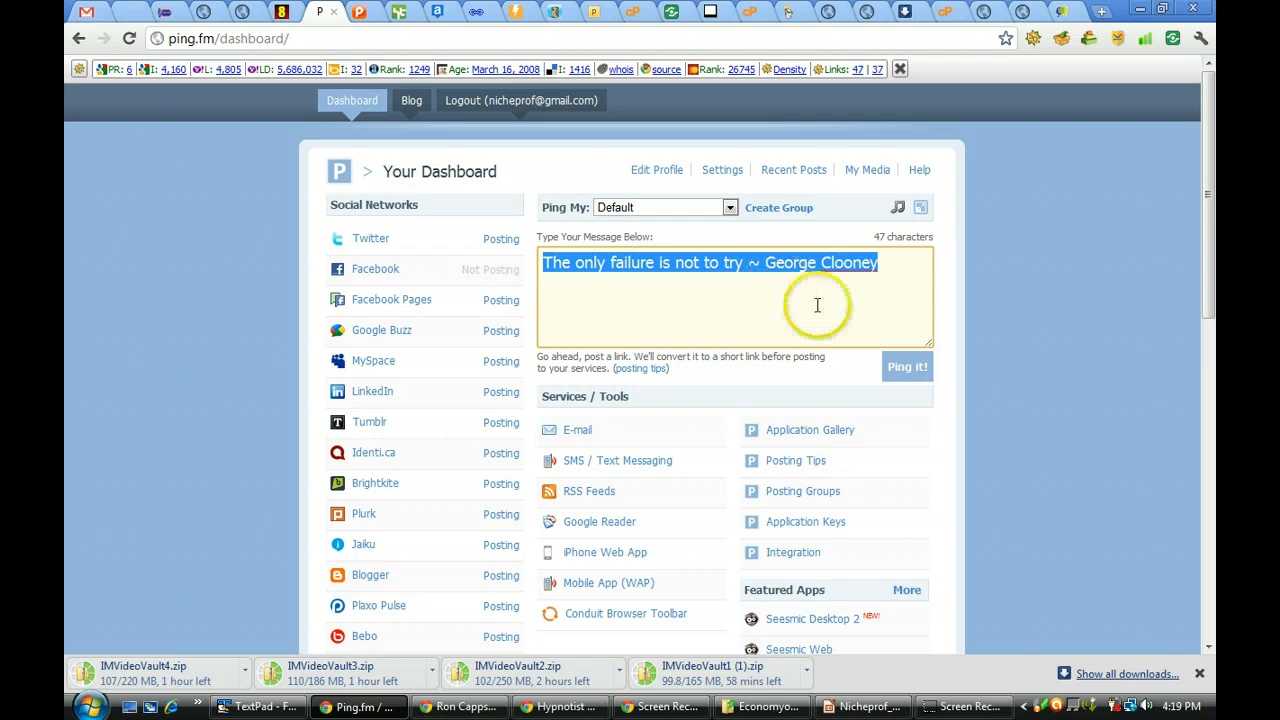
{"action": "left_click", "coordinate": [903, 369]}
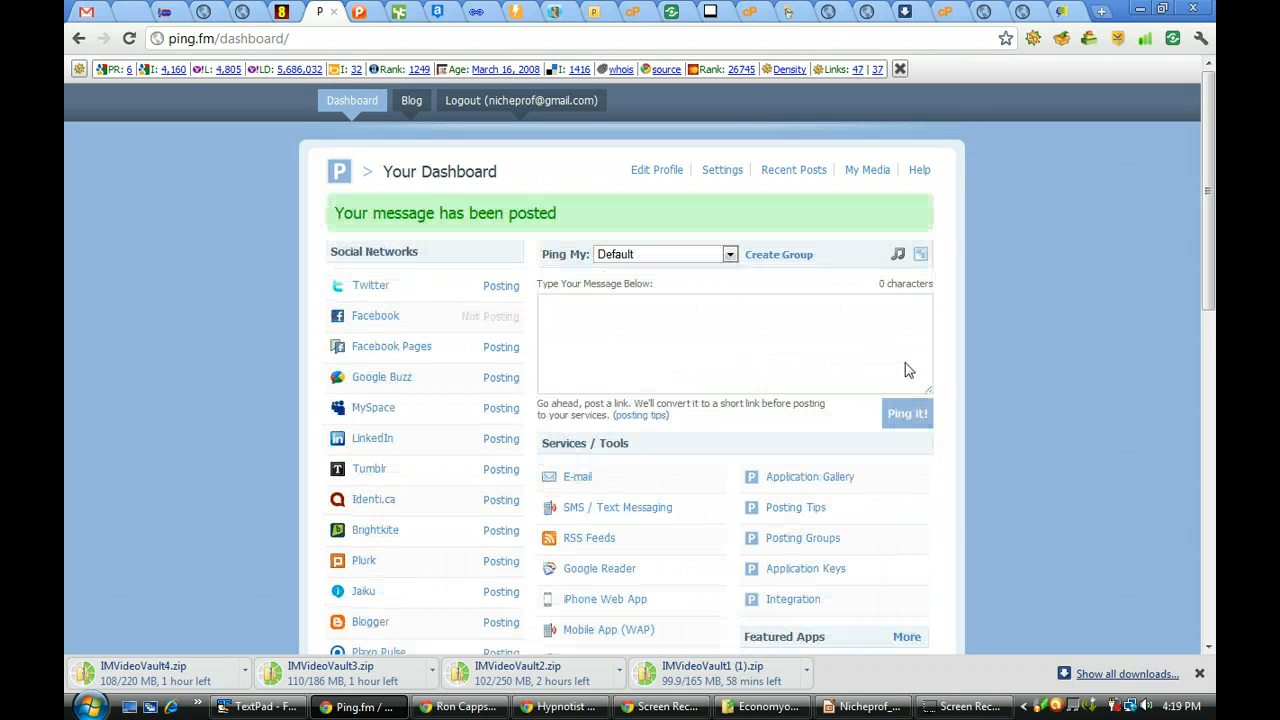
{"action": "left_click", "coordinate": [597, 312]}
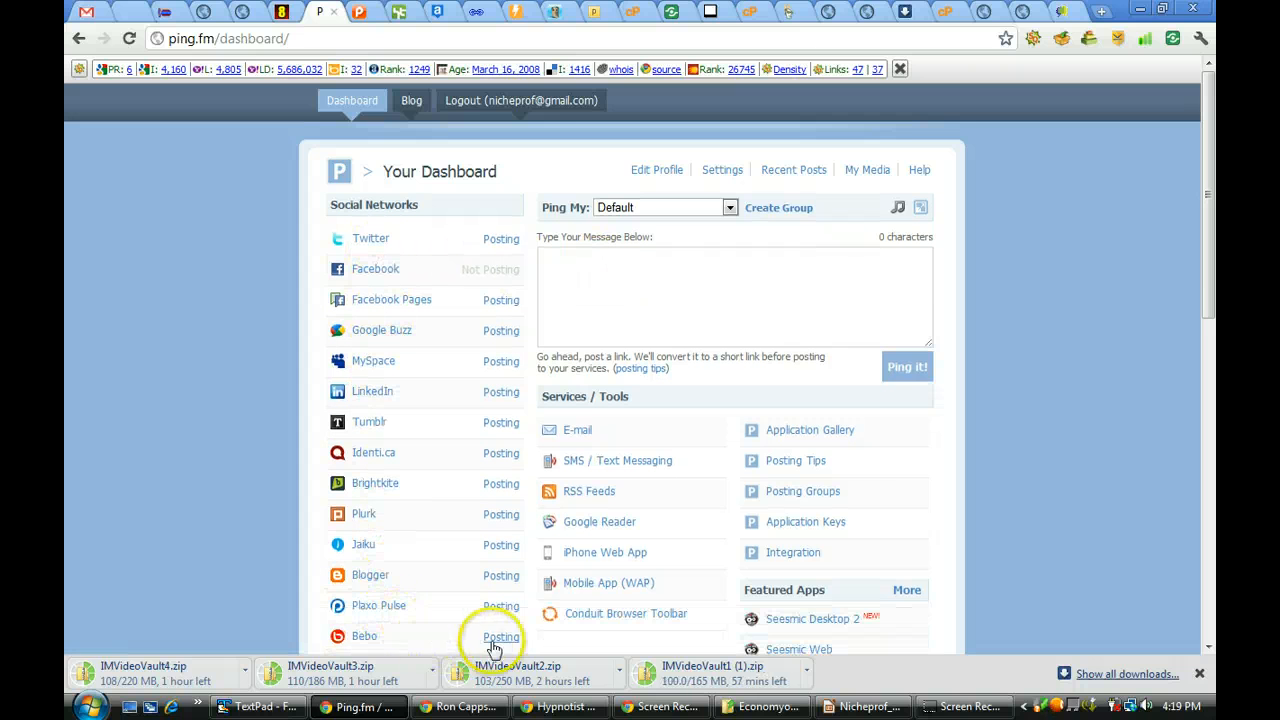
{"action": "mouse_move", "coordinate": [1208, 302]}
{"action": "left_mouse_down"}
{"action": "mouse_move", "coordinate": [1208, 489]}
{"action": "mouse_move", "coordinate": [1208, 300]}
{"action": "left_mouse_up"}
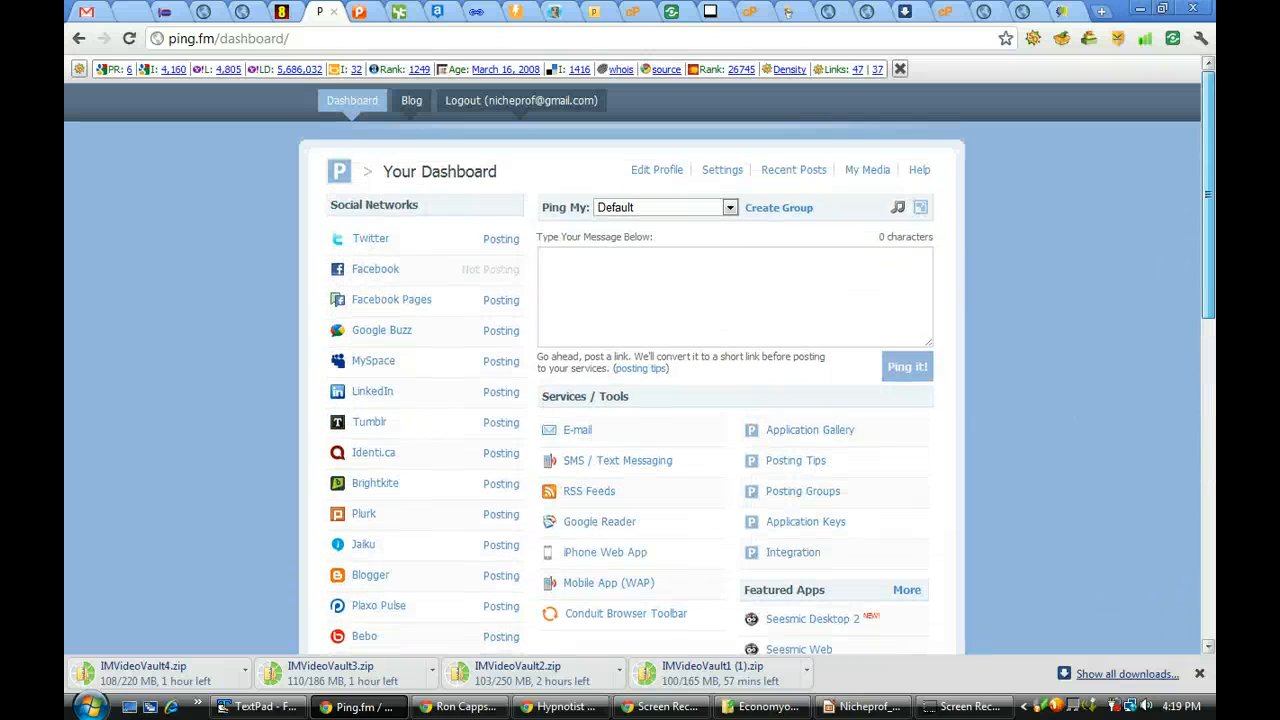
Post the copied quote as a Status/Microblog quick post on Pixelpipe to the Default Destinations
{"action": "left_click", "coordinate": [362, 12]}
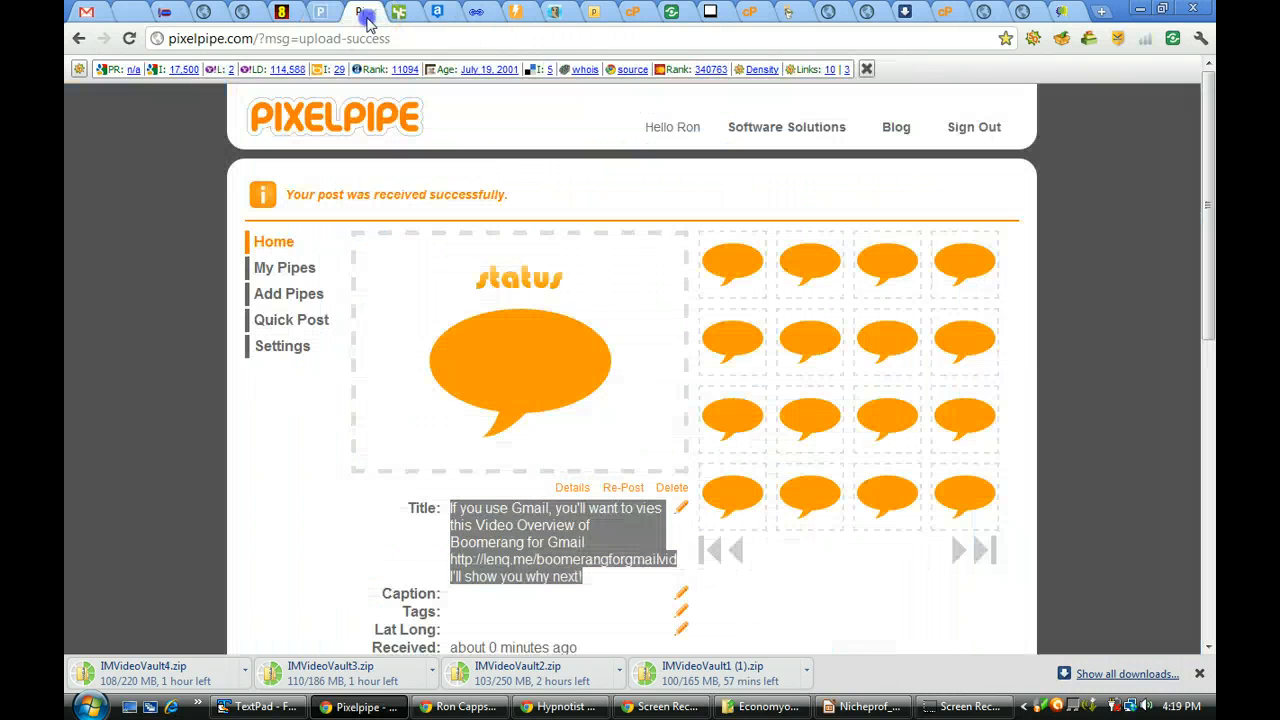
{"action": "left_click", "coordinate": [280, 324]}
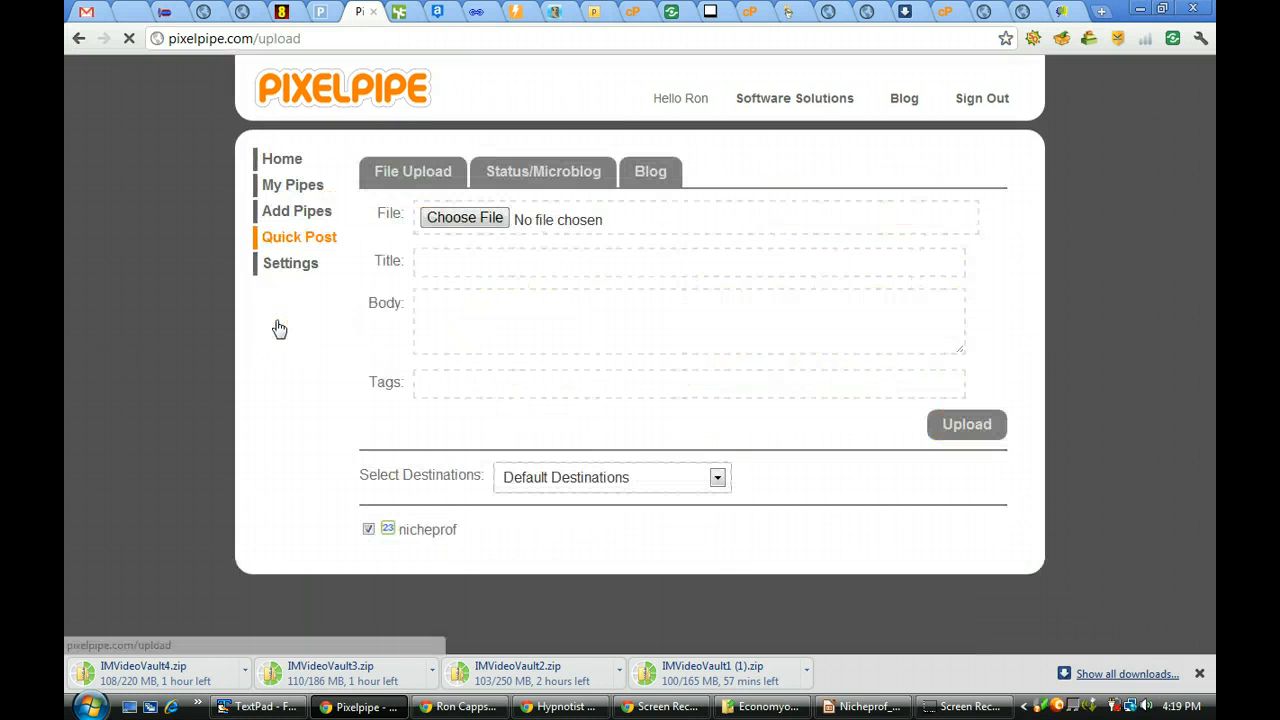
{"action": "left_click", "coordinate": [500, 180]}
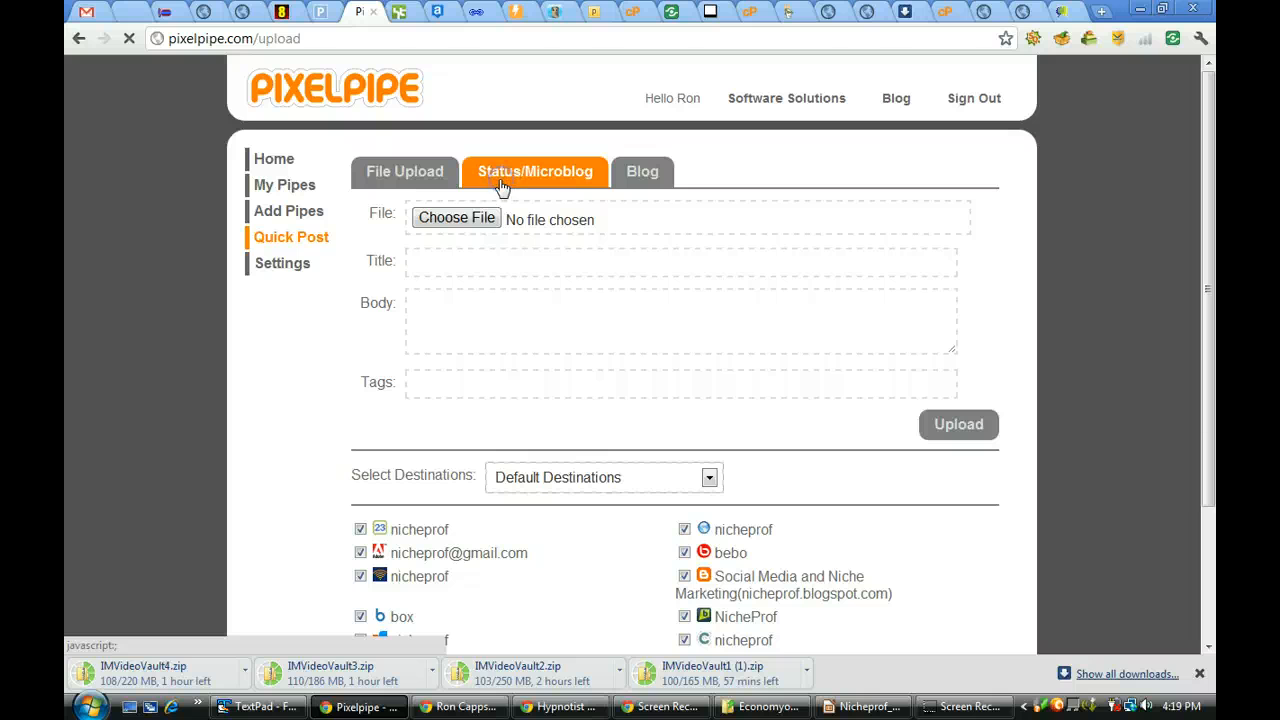
{"action": "left_click", "coordinate": [500, 185]}
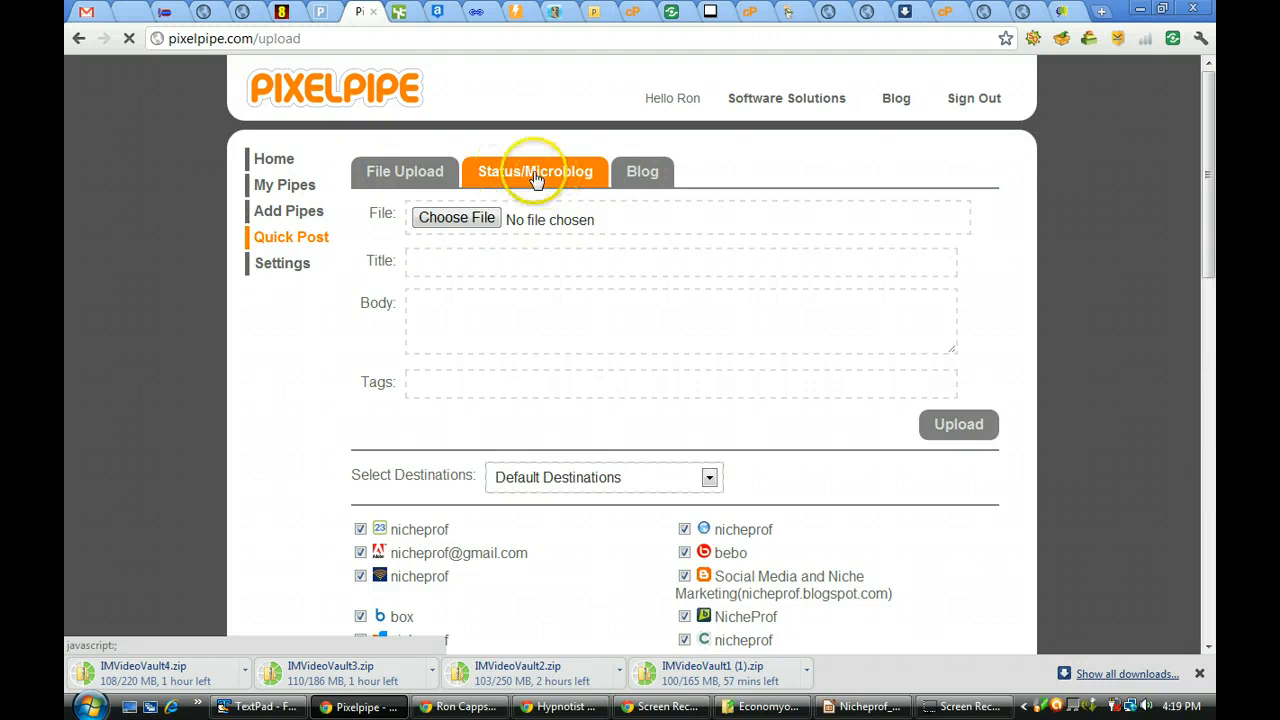
{"action": "left_click", "coordinate": [468, 228]}
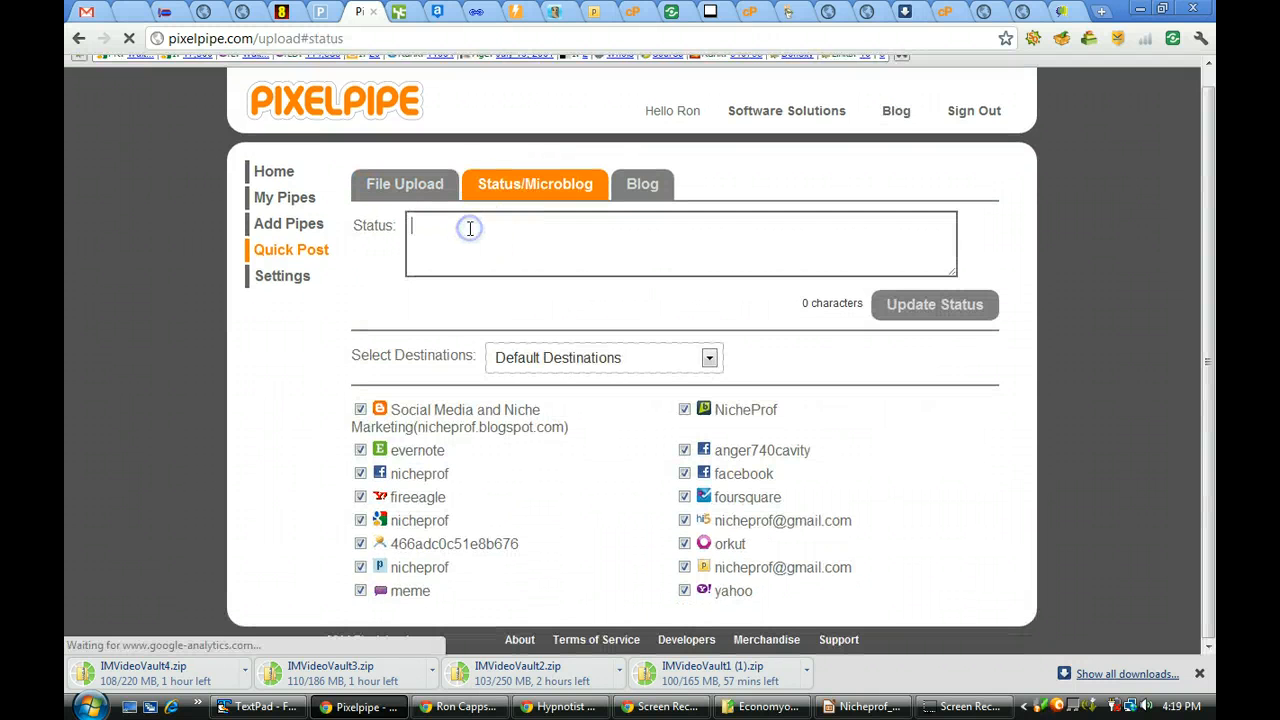
{"action": "key", "text": "ctrl+v"}
{"action": "left_click", "coordinate": [894, 312]}
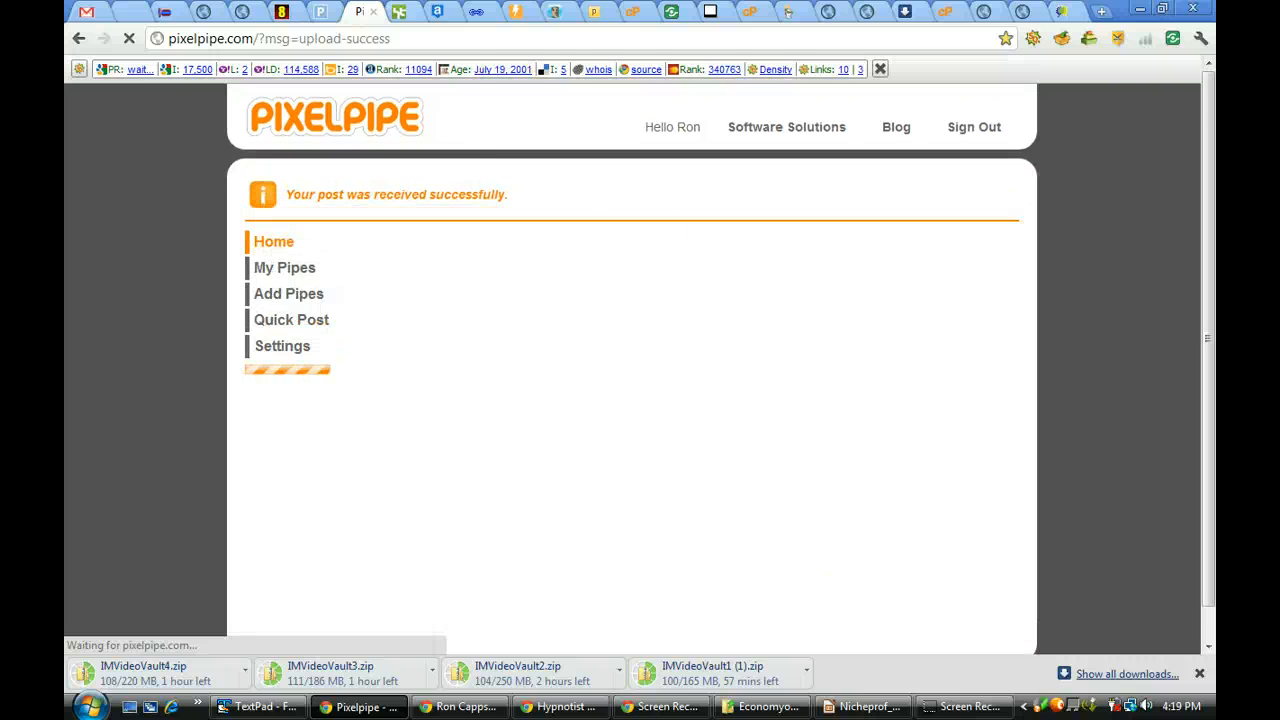
Paste the quote into a new post on the Hellotxt dashboard and send it
{"action": "left_click", "coordinate": [404, 14]}
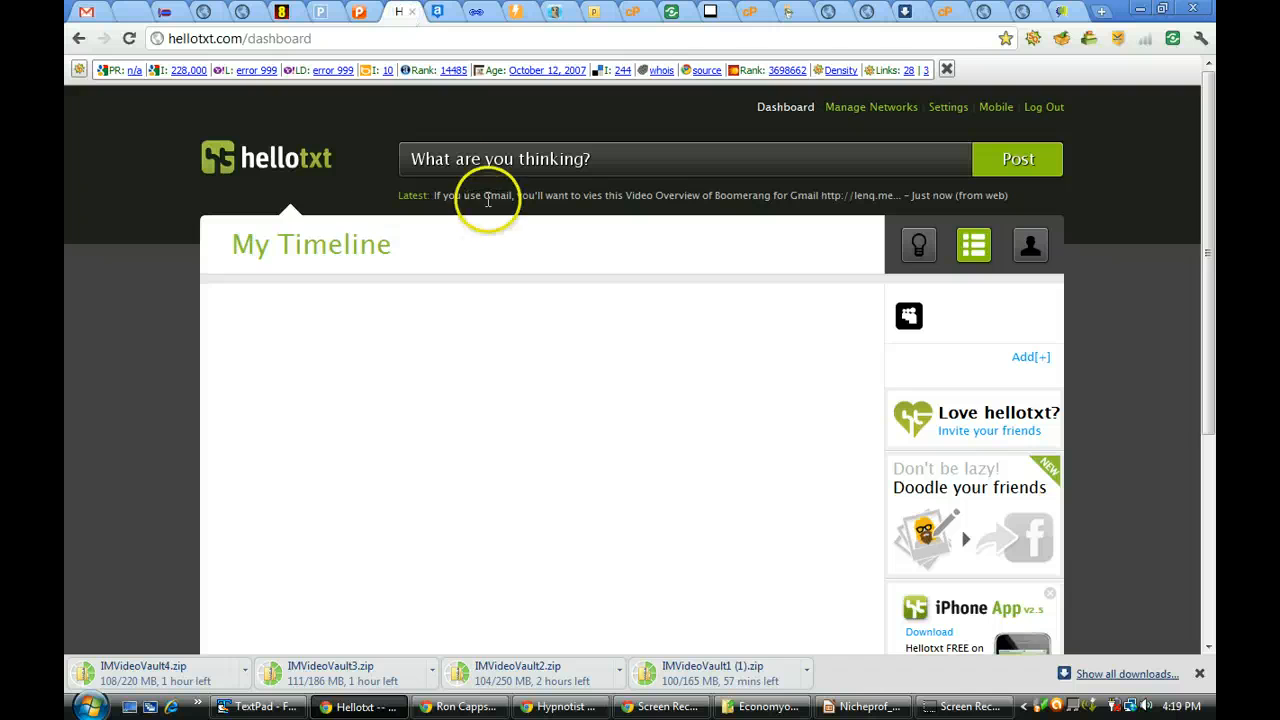
{"action": "left_click", "coordinate": [443, 158]}
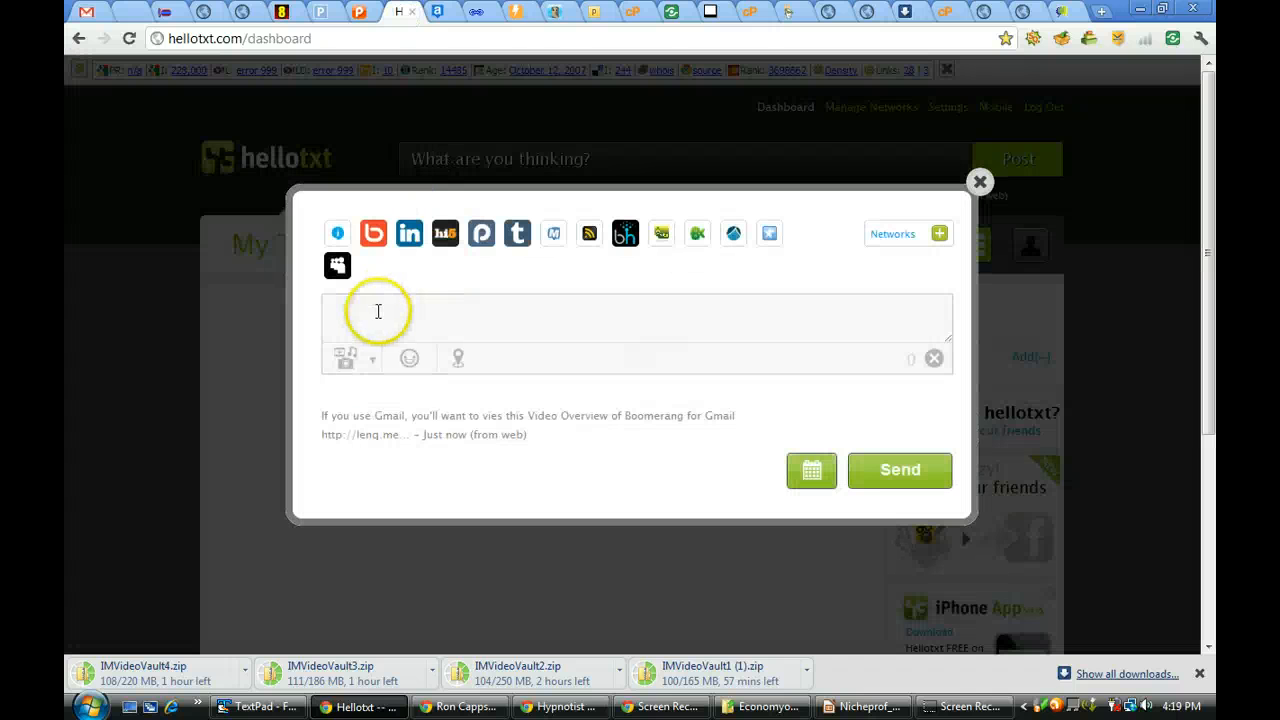
{"action": "left_click", "coordinate": [376, 311]}
{"action": "key", "text": "ctrl+v"}
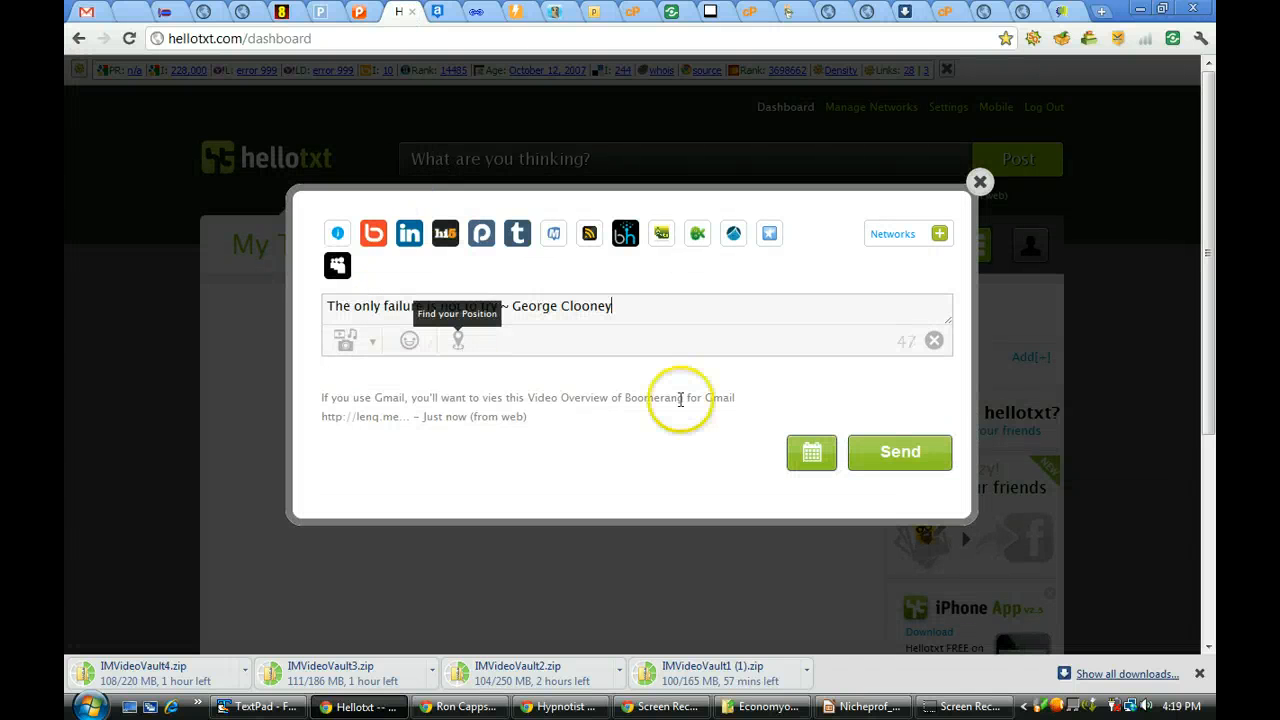
{"action": "left_click", "coordinate": [897, 458]}
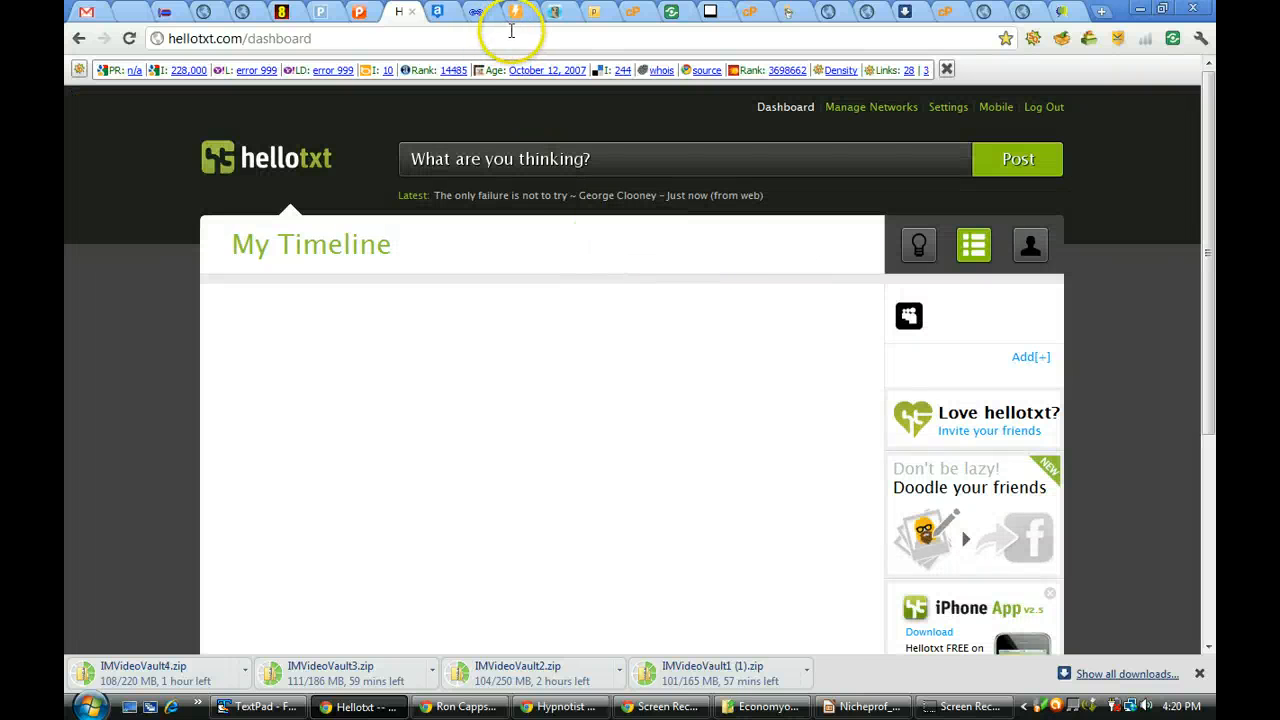
Switch to HootSuite, paste "The only failure is not to try ~ George Clooney" into a new message and select every profile except Twitter
{"action": "left_click", "coordinate": [565, 20]}
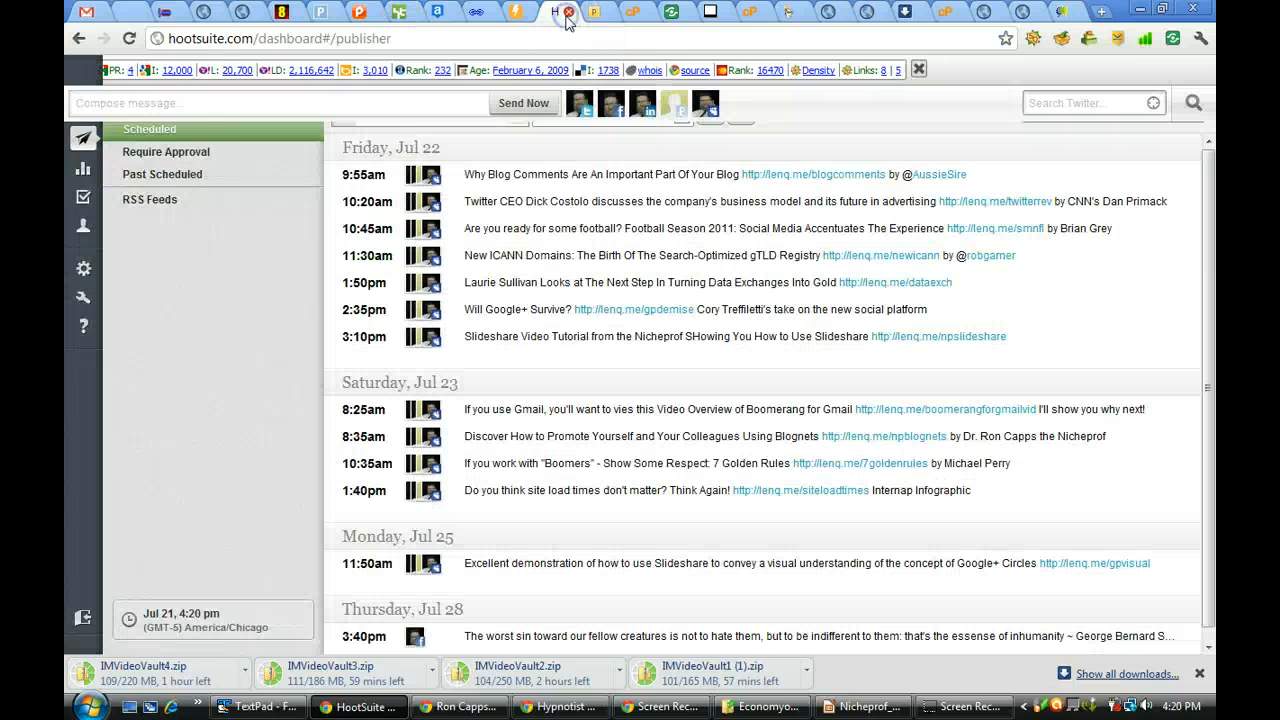
{"action": "left_click", "coordinate": [191, 108]}
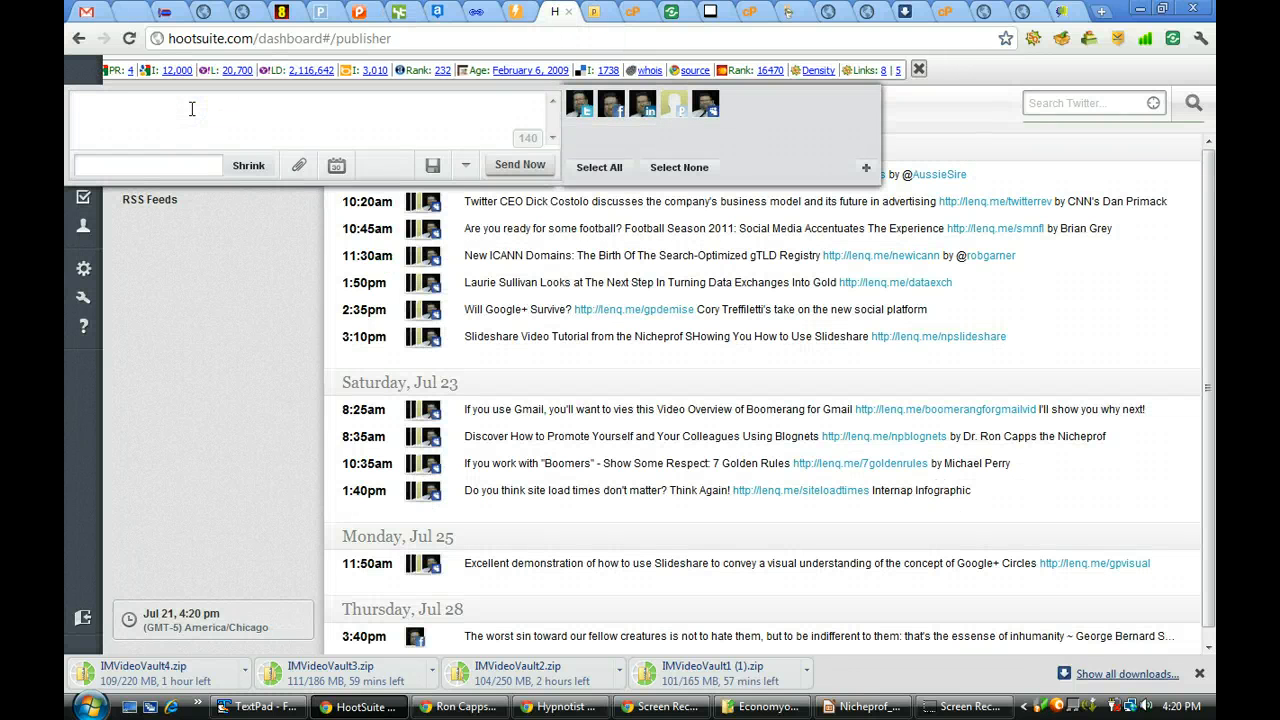
{"action": "left_click", "coordinate": [611, 106]}
{"action": "left_click", "coordinate": [642, 110]}
{"action": "left_click", "coordinate": [710, 108]}
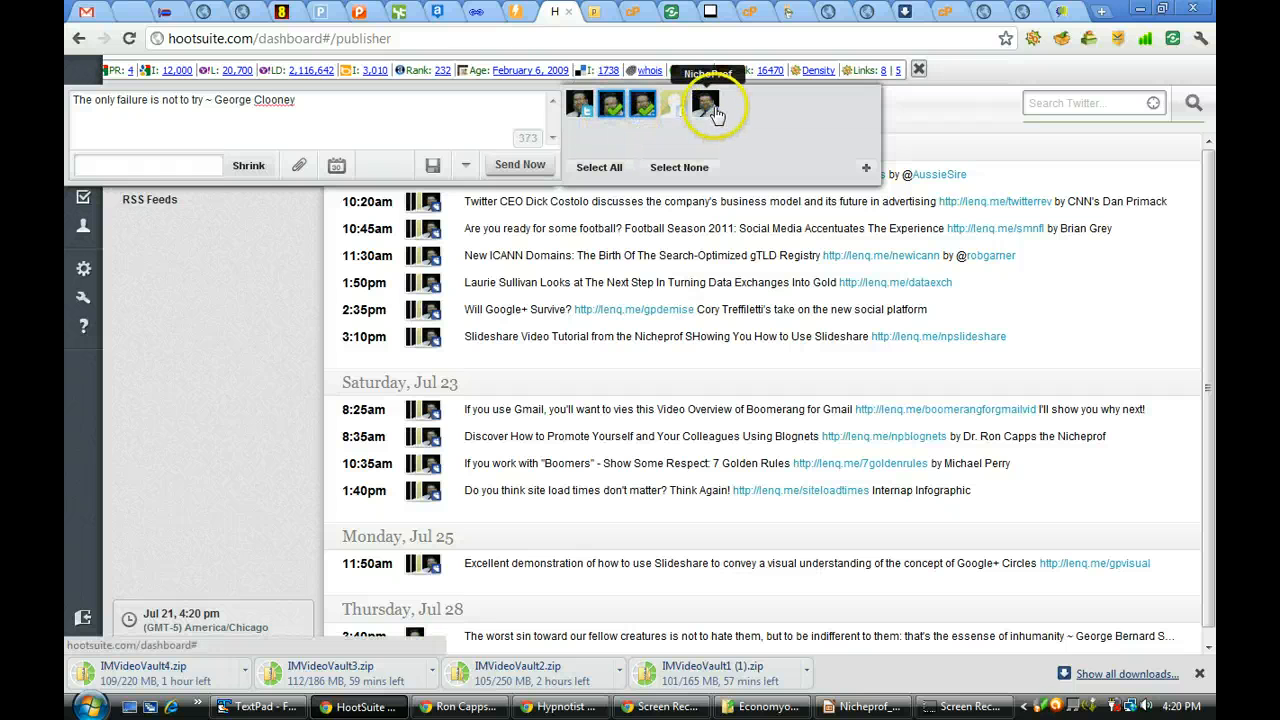
{"action": "left_click", "coordinate": [675, 108]}
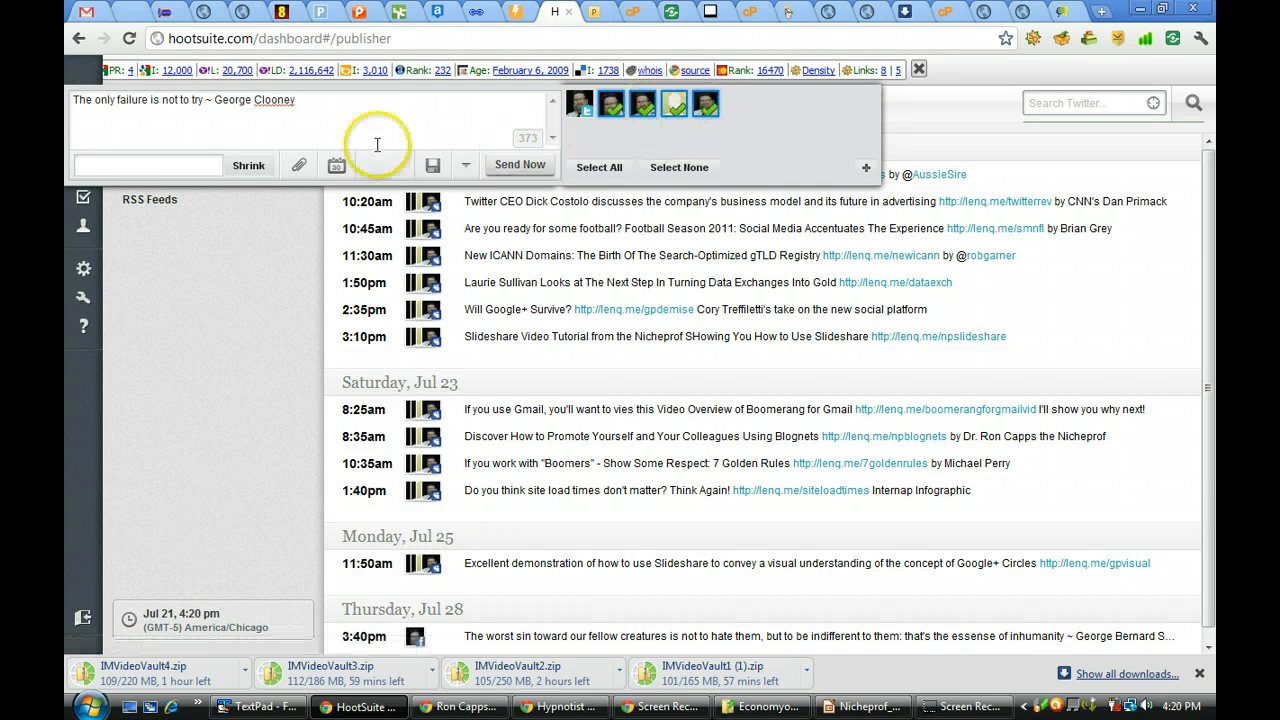
Schedule the HootSuite message for 2011-07-24 at 8:15 AM with an email notification when it is sent
{"action": "left_click", "coordinate": [337, 168]}
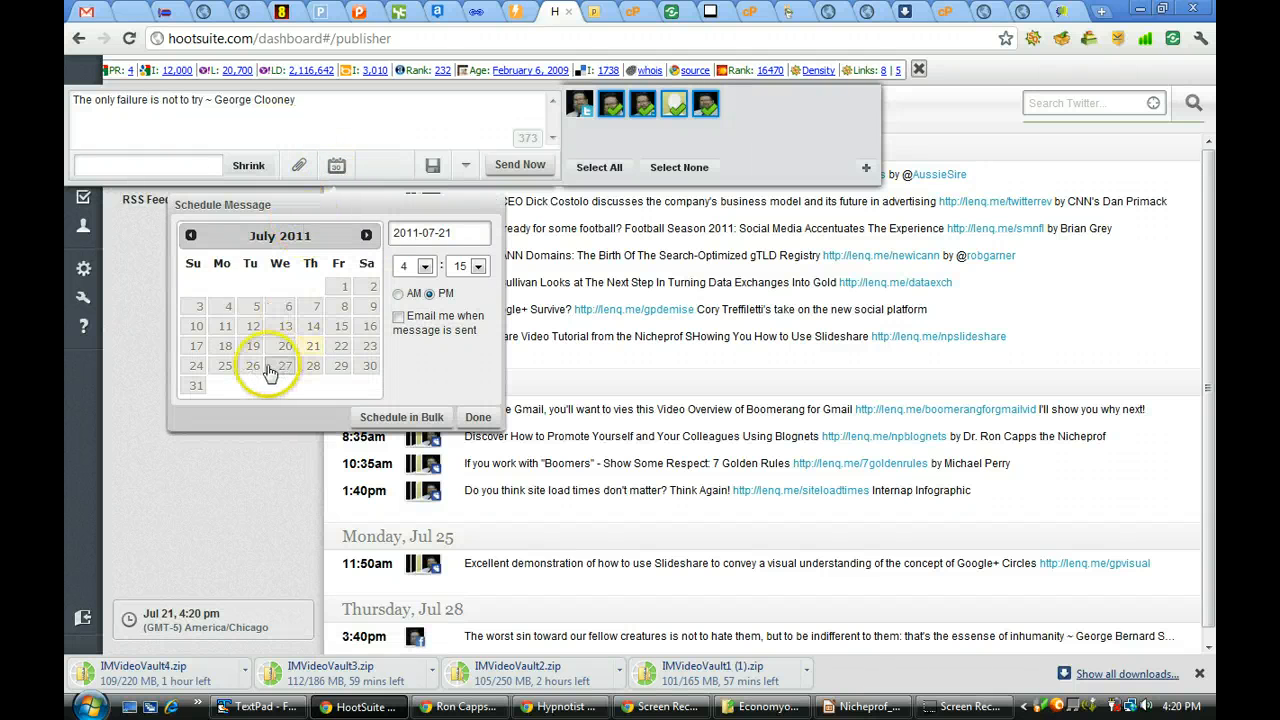
{"action": "left_click", "coordinate": [193, 368]}
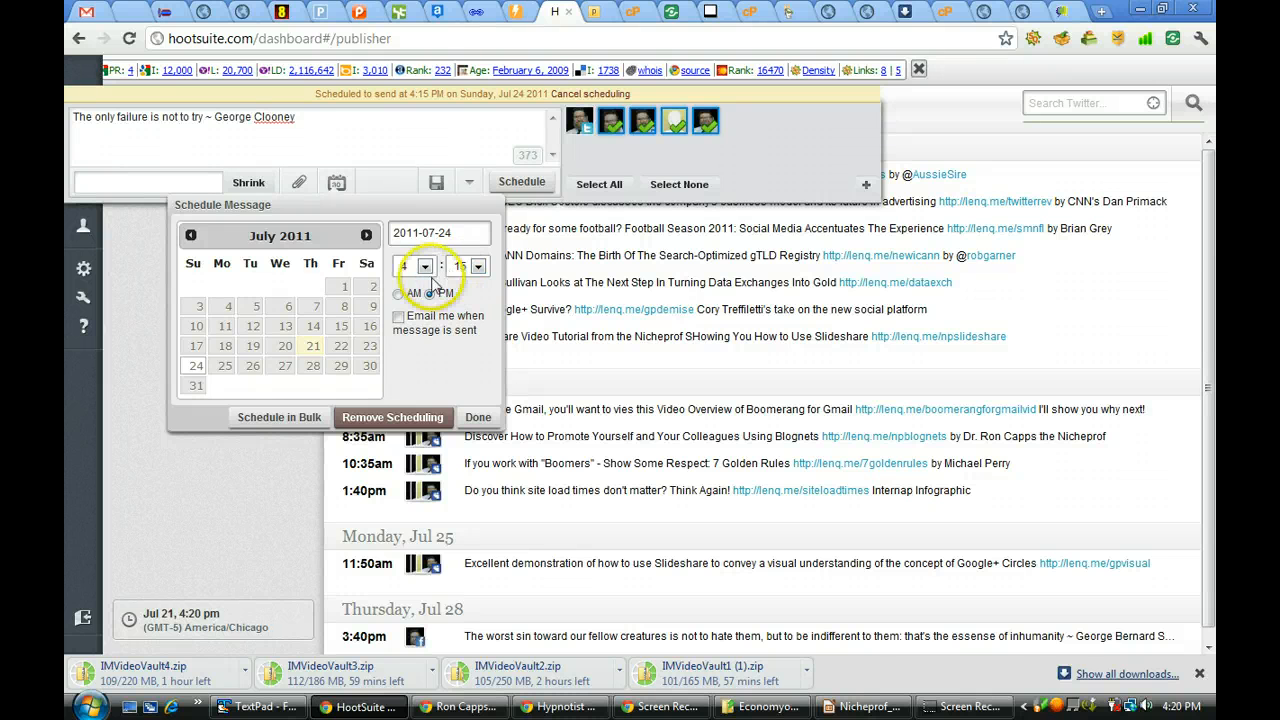
{"action": "left_click", "coordinate": [425, 267]}
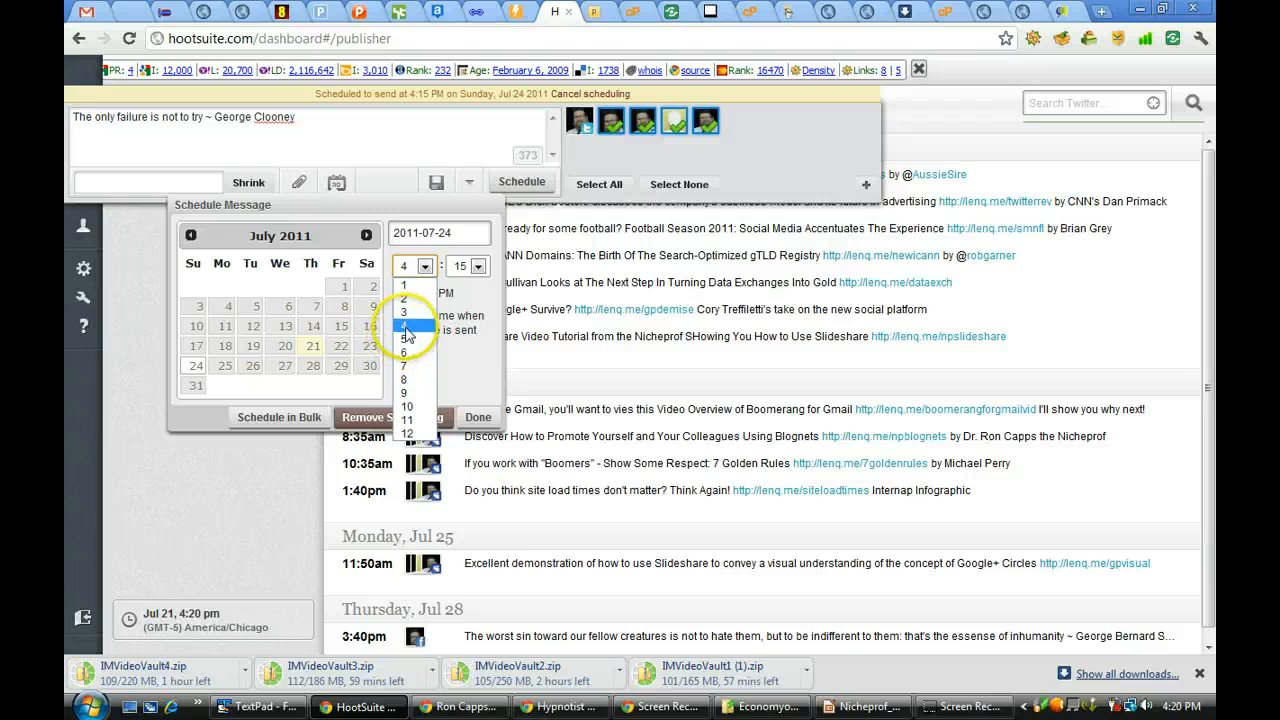
{"action": "left_click", "coordinate": [407, 381]}
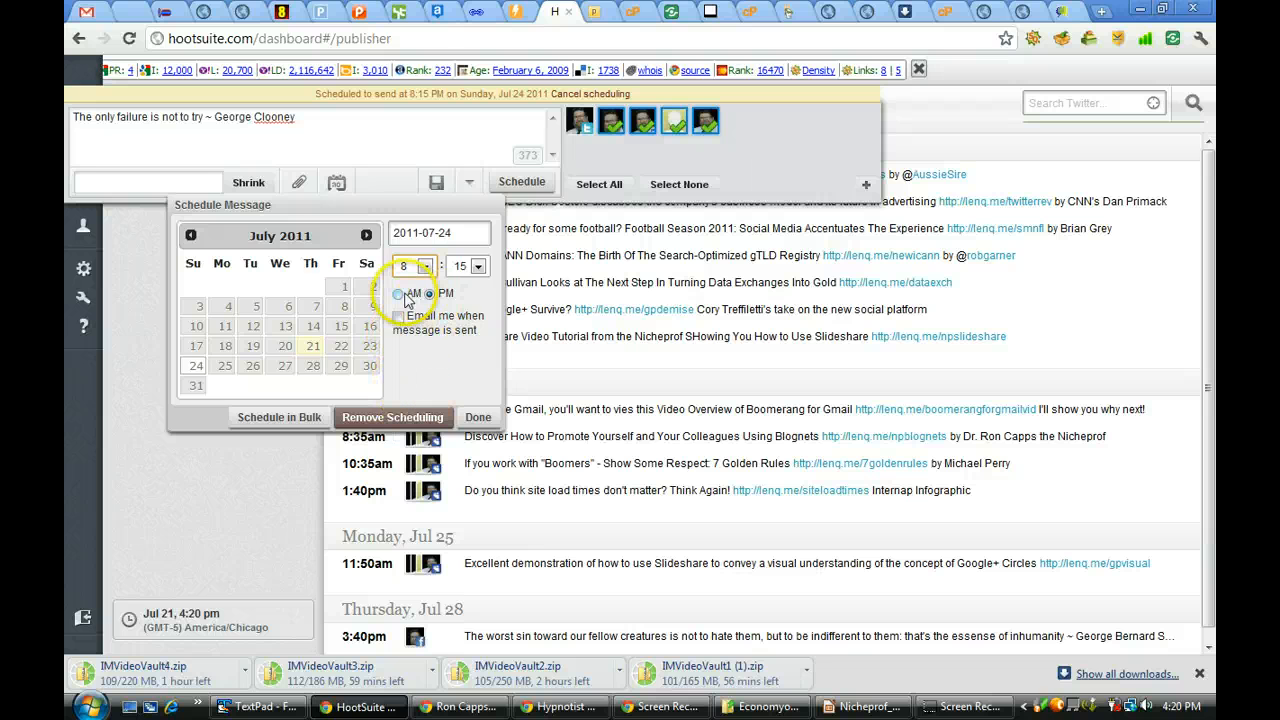
{"action": "left_click", "coordinate": [398, 293]}
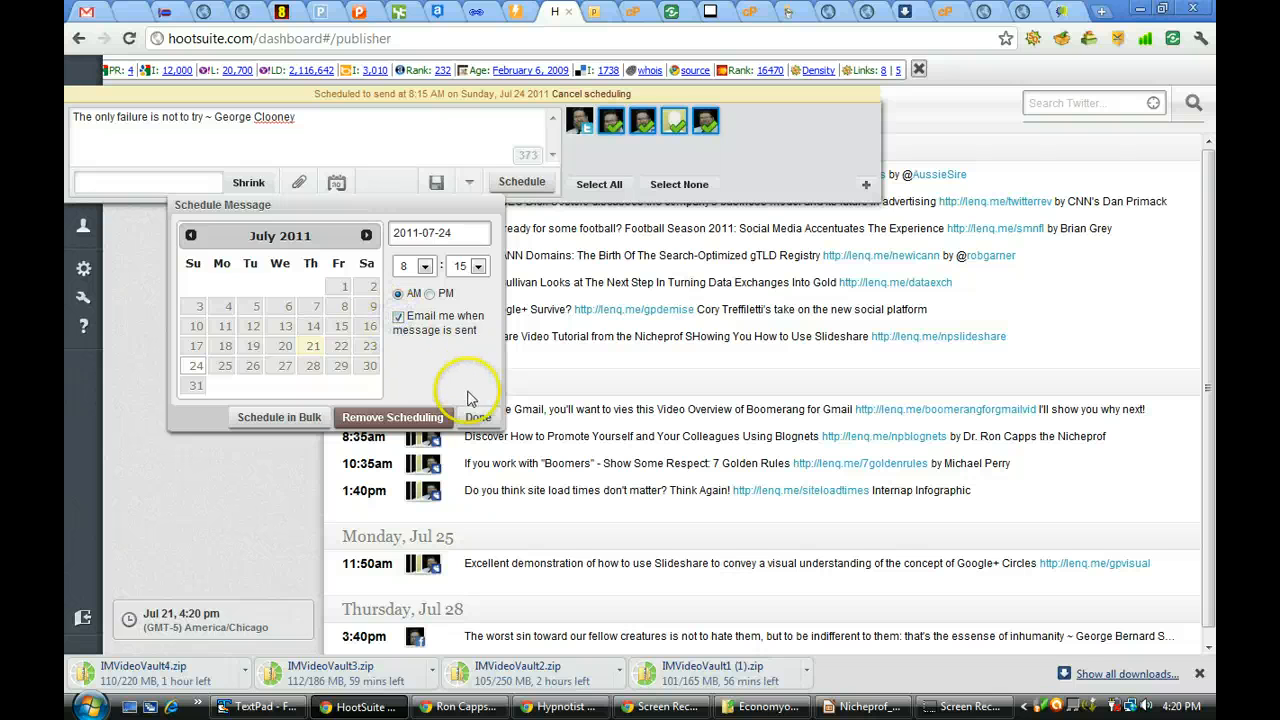
{"action": "left_click", "coordinate": [477, 420]}
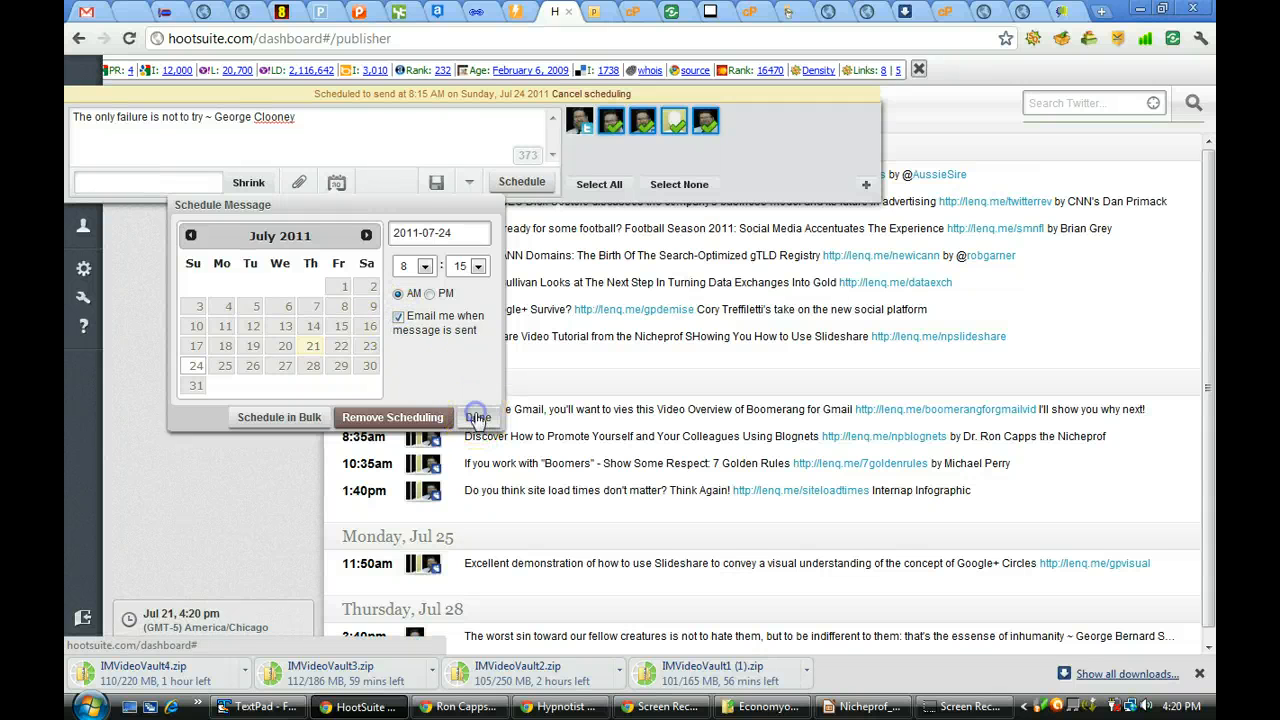
{"action": "left_click", "coordinate": [512, 186]}
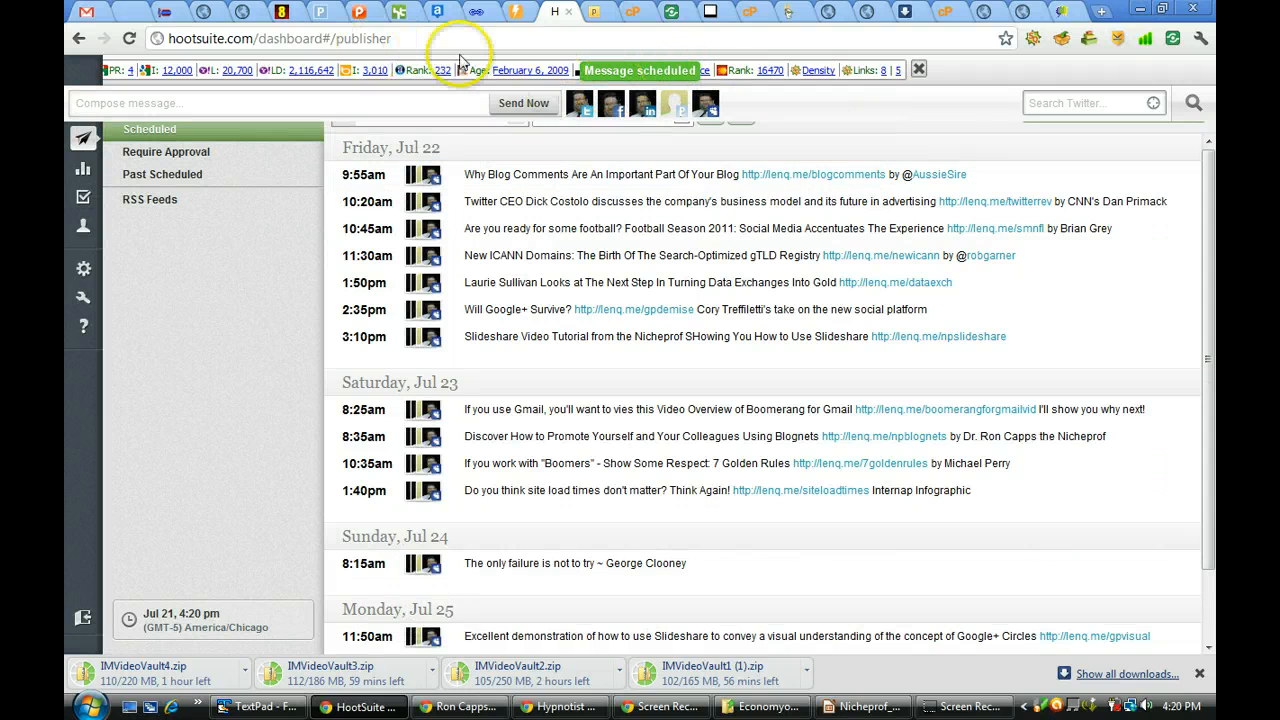
Switch to Gmail and start an email to the Amplify, Hellotxt and Posterous contacts in the Social Postings group
{"action": "left_click", "coordinate": [95, 15]}
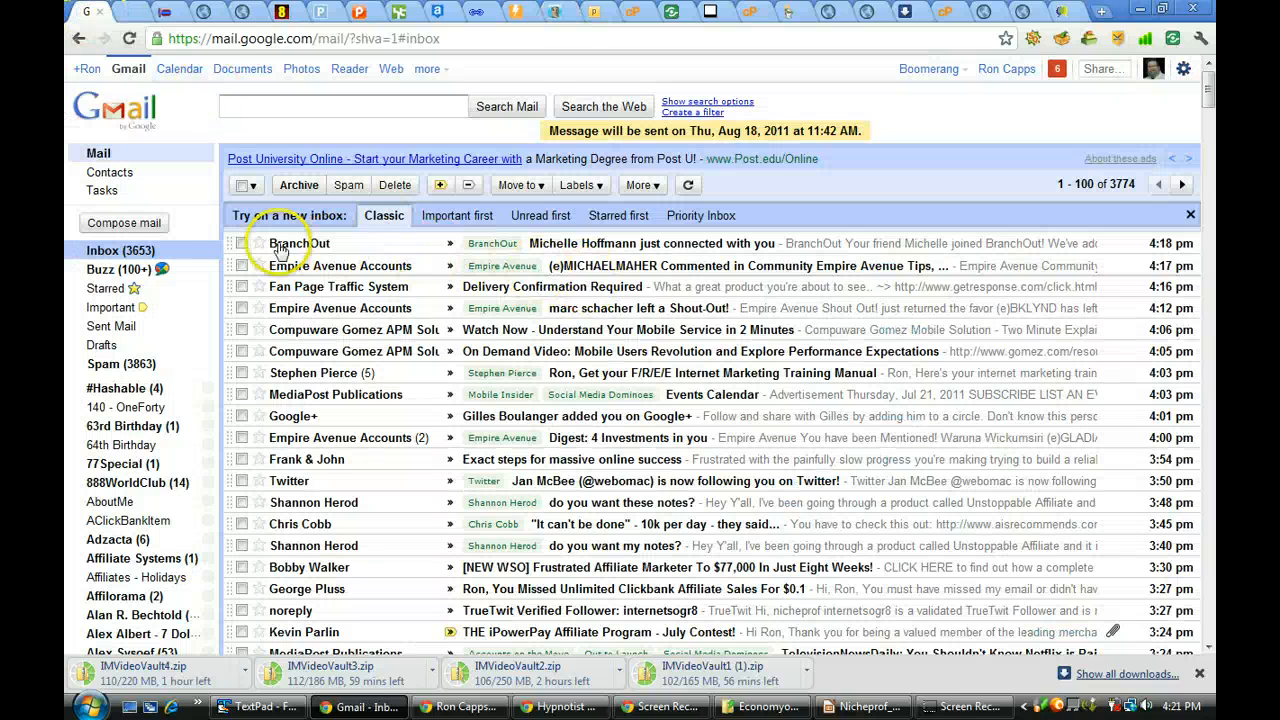
{"action": "left_click", "coordinate": [110, 173]}
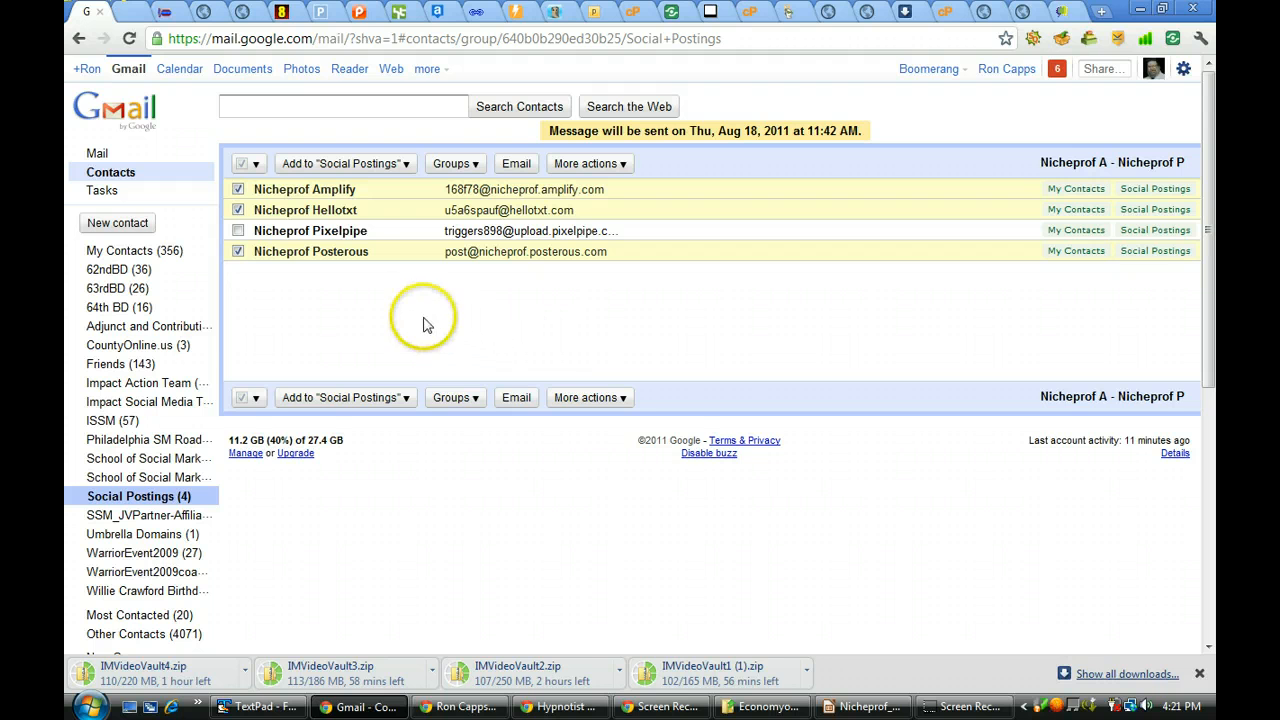
{"action": "left_click", "coordinate": [516, 164]}
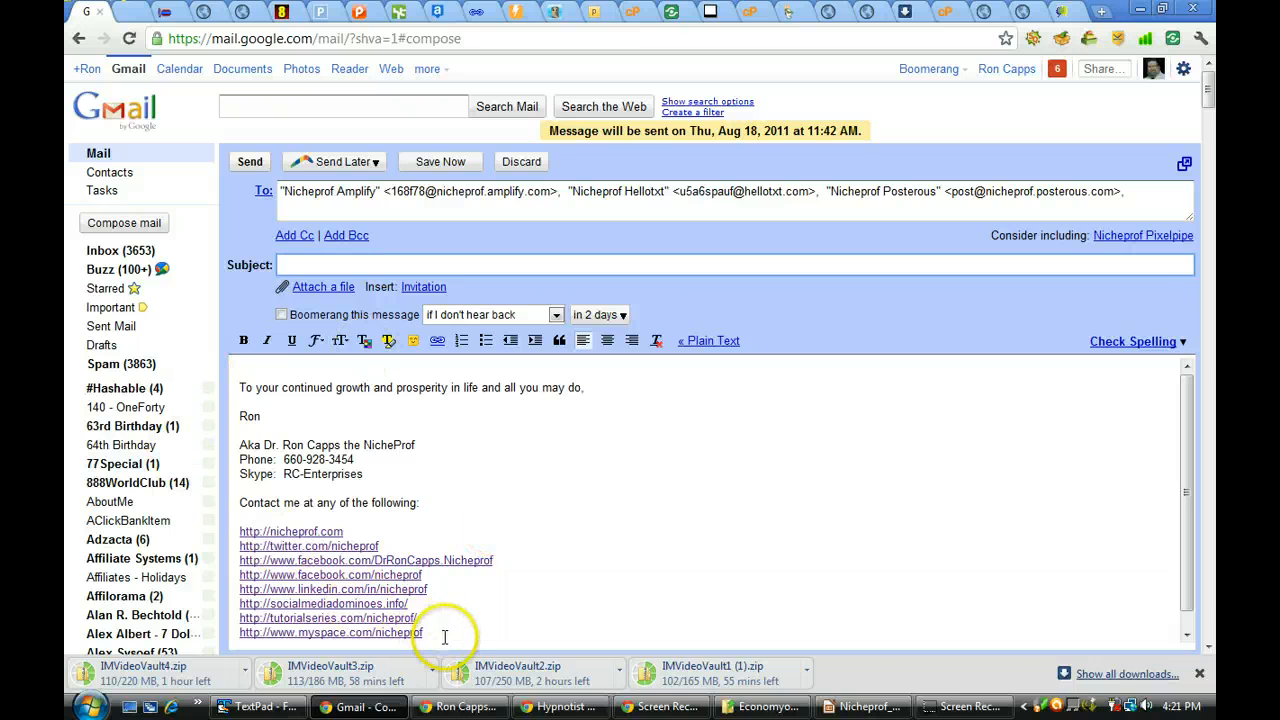
Replace the signature with "The only failure is not to try ~ George Clooney", use the same quote as the subject, and save the draft
{"action": "left_click_drag", "start_coordinate": [445, 636], "coordinate": [262, 357]}
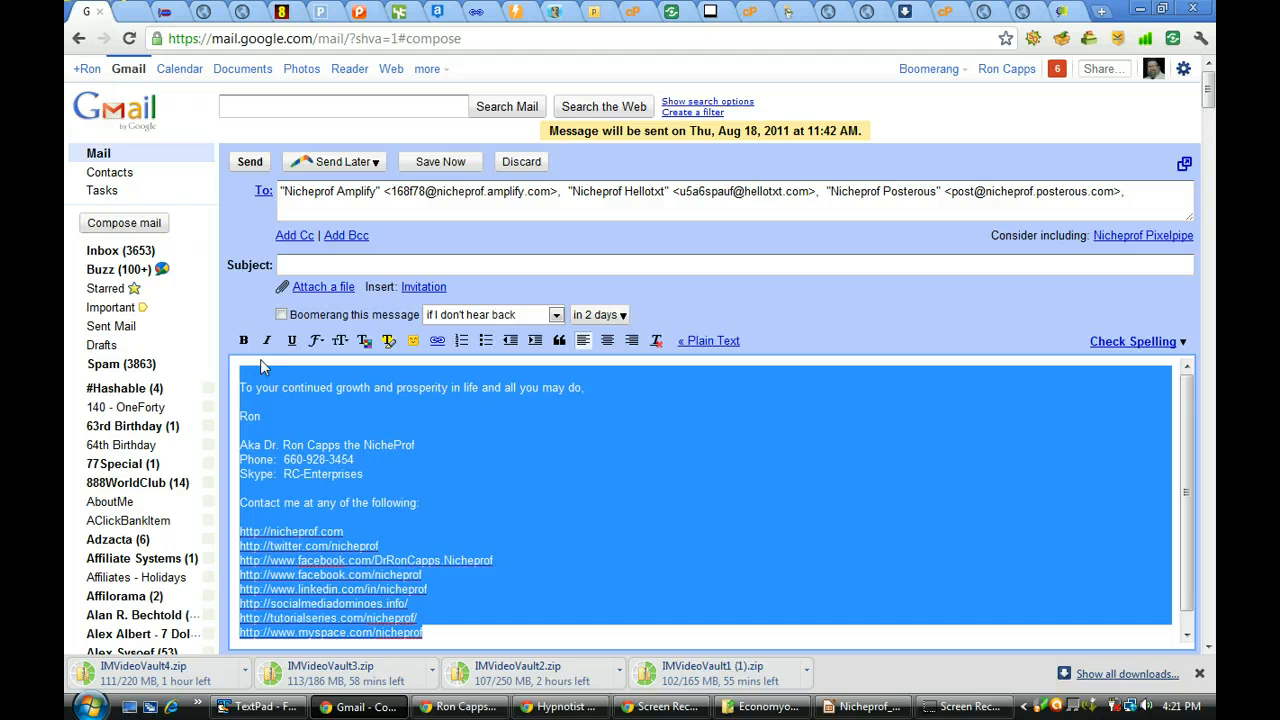
{"action": "type", "text": "The only failure is not to try ~ George Clooney"}
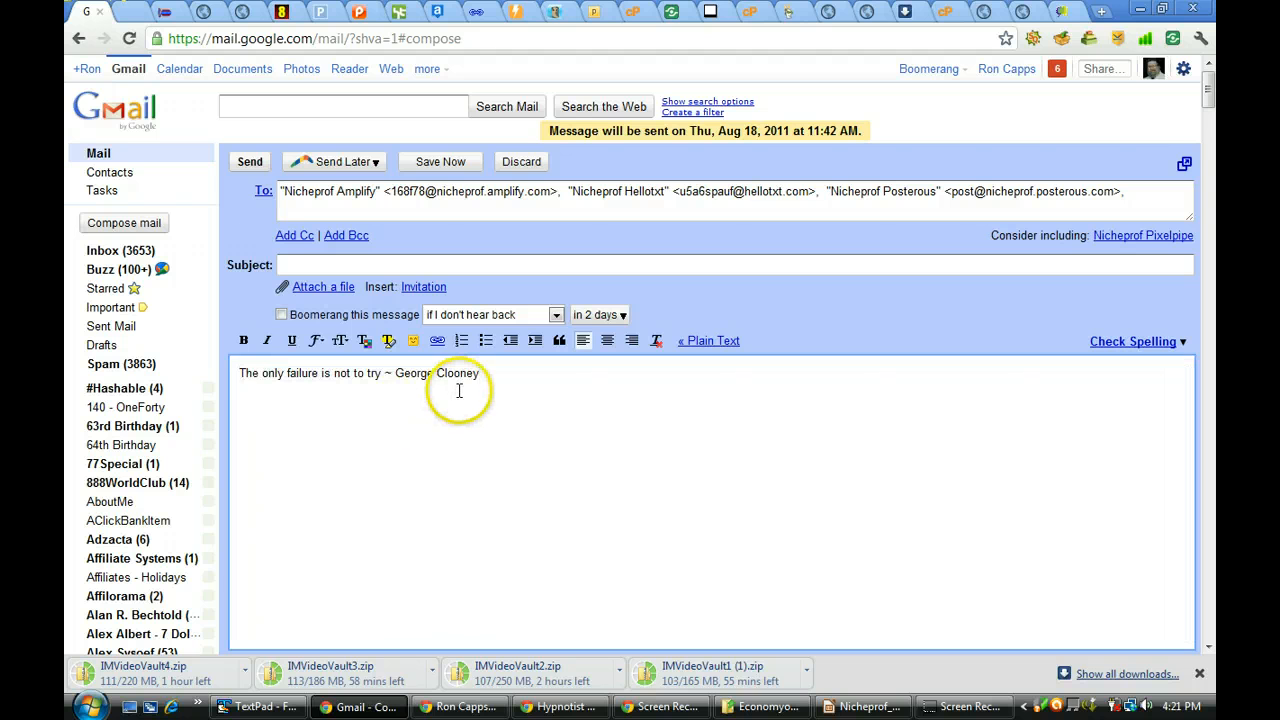
{"action": "left_click", "coordinate": [336, 263]}
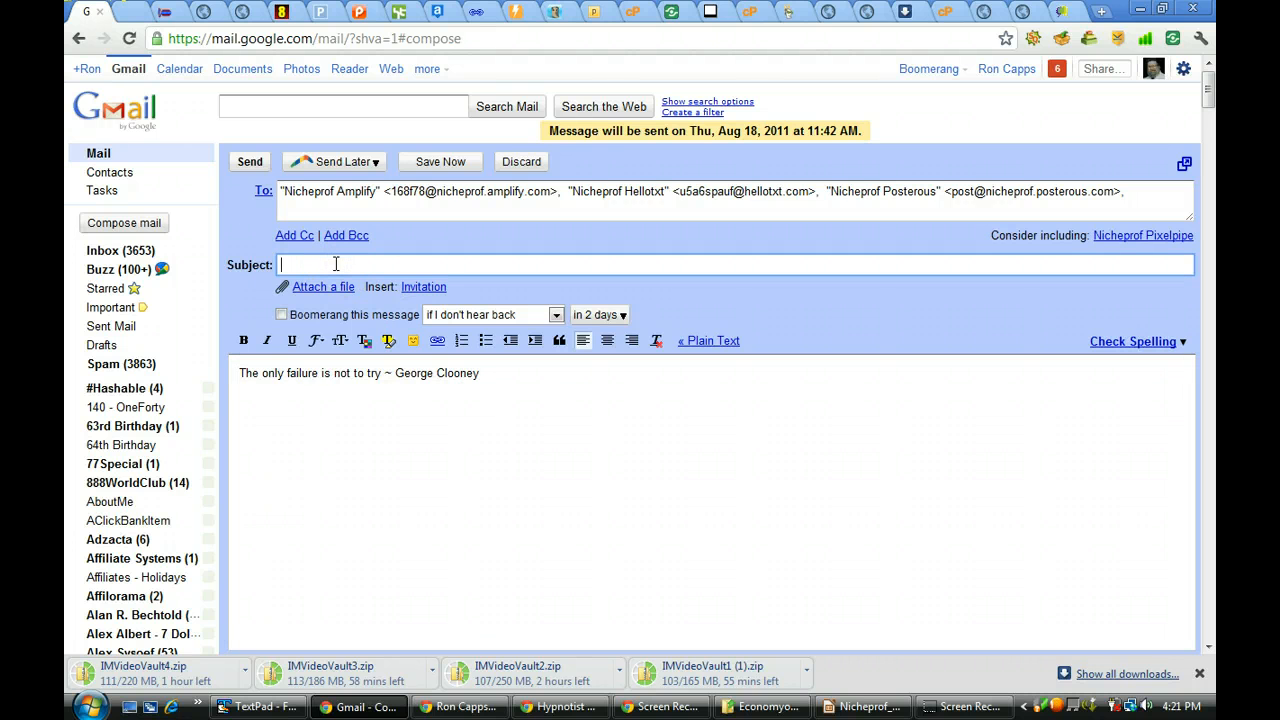
{"action": "type", "text": "The only failure is not to try ~ George Clooney"}
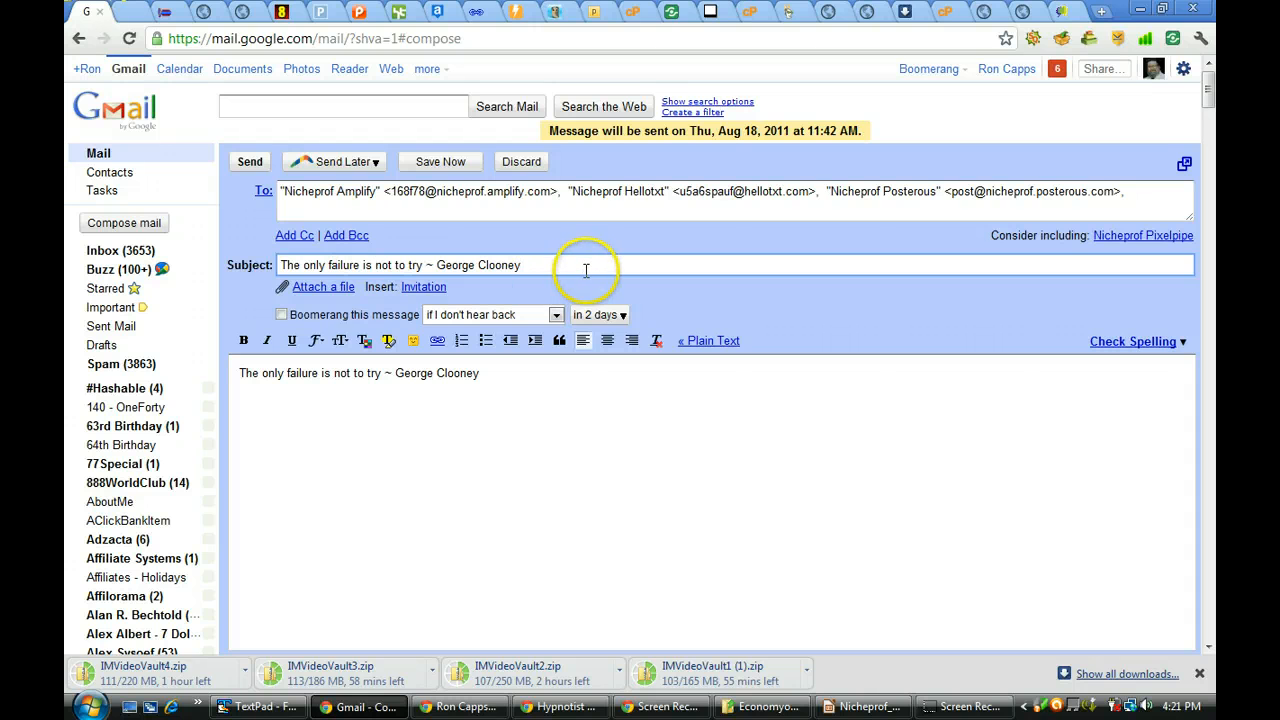
{"action": "left_click", "coordinate": [441, 164]}
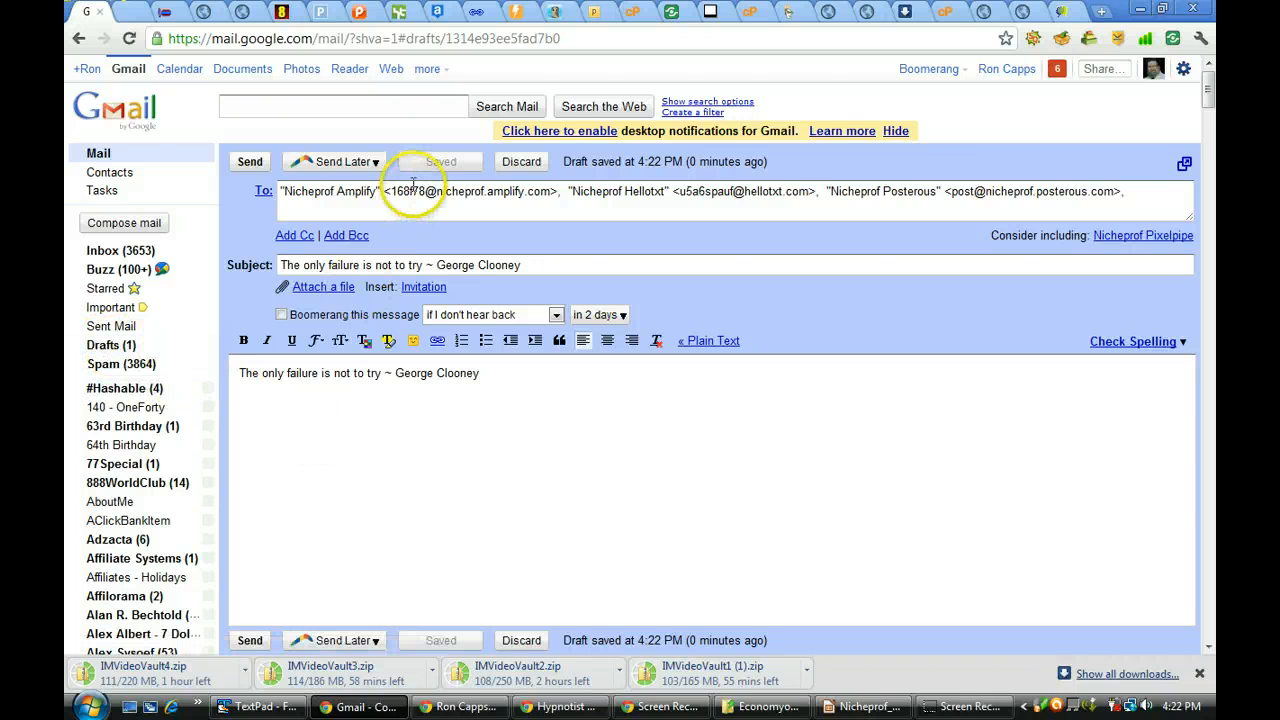
Schedule the email to be sent at the specific time 8/05/2011 8:42 AM
{"action": "left_click", "coordinate": [352, 163]}
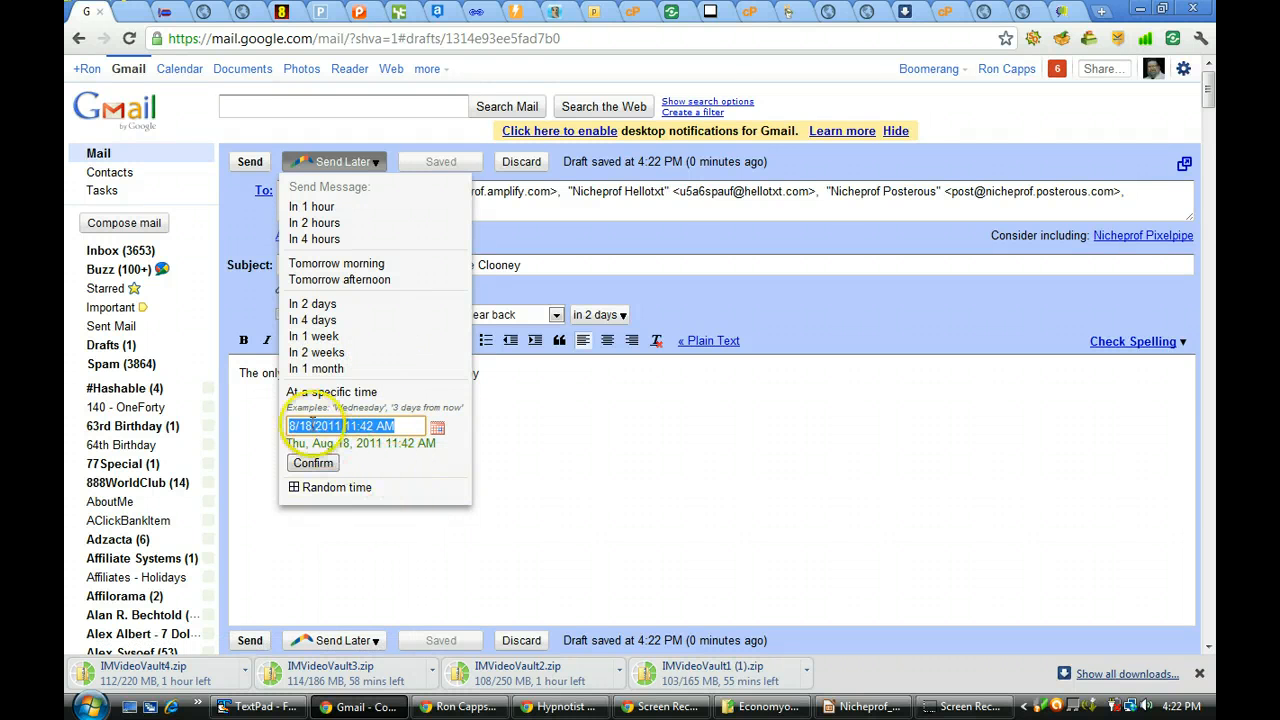
{"action": "left_click", "coordinate": [313, 425]}
{"action": "left_click", "coordinate": [330, 425]}
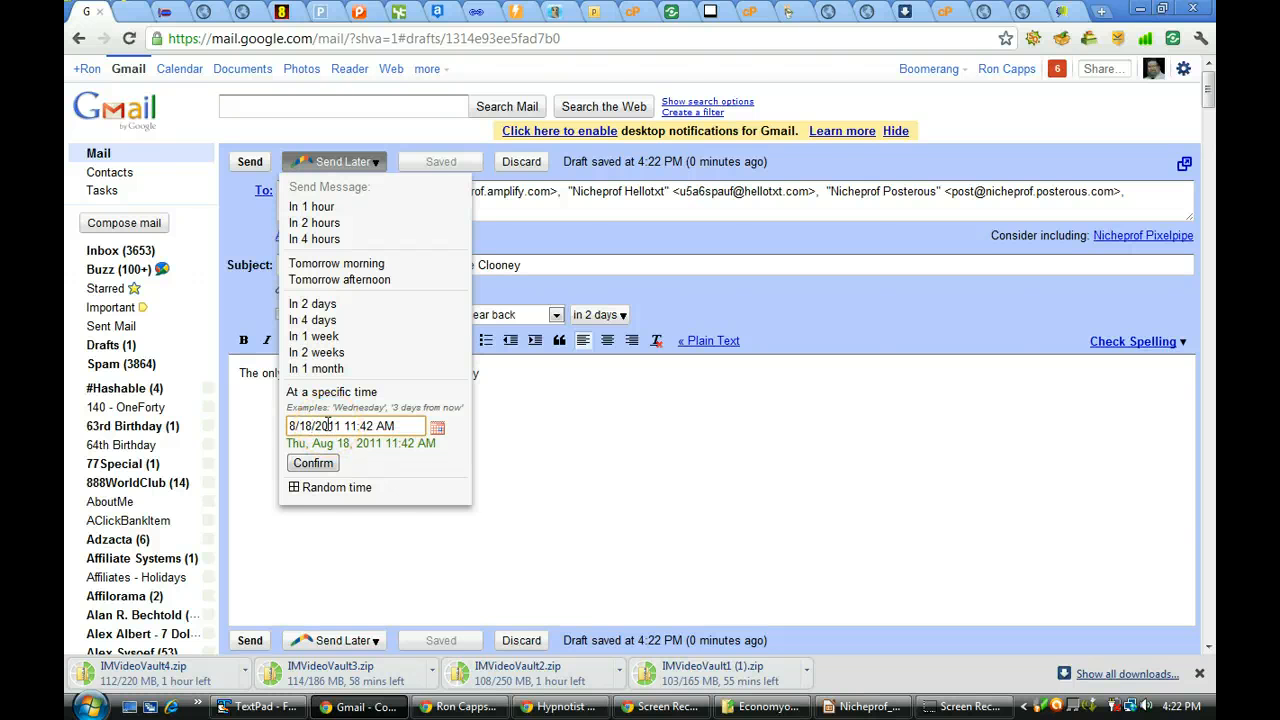
{"action": "key", "text": "BackSpace"}
{"action": "key", "text": "BackSpace"}
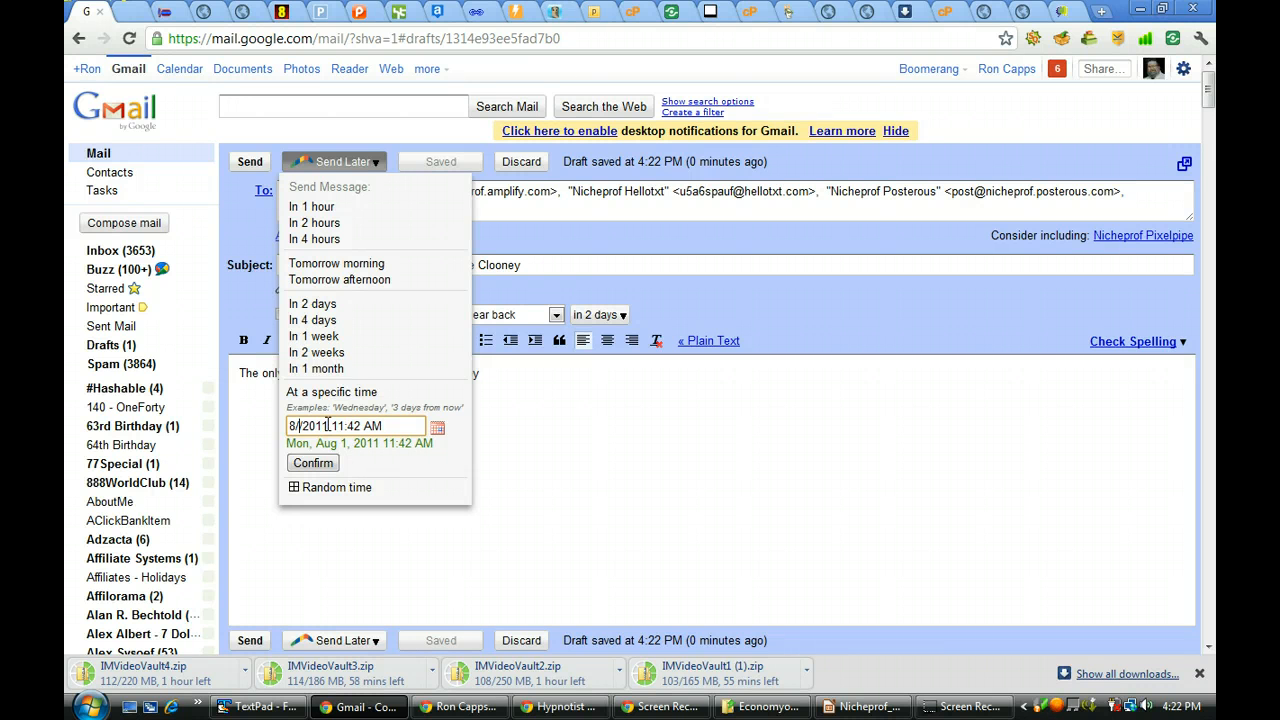
{"action": "type", "text": "05"}
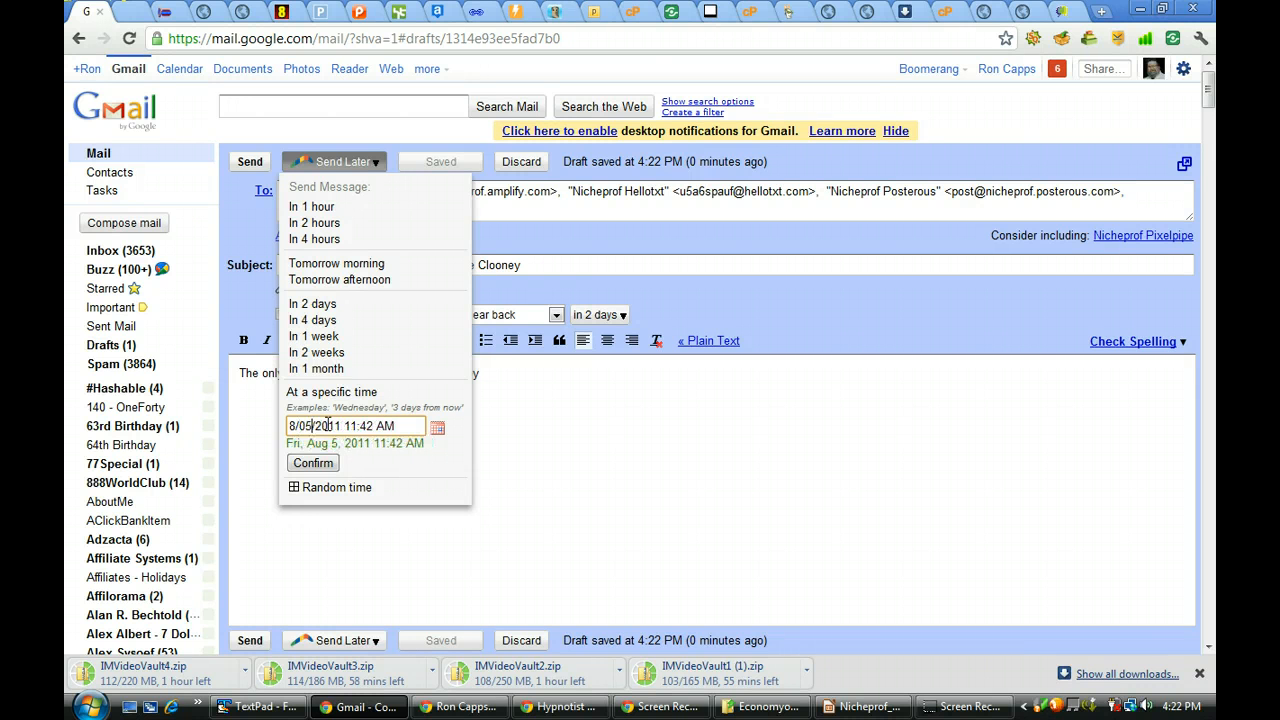
{"action": "left_click", "coordinate": [345, 425]}
{"action": "key", "text": "BackSpace"}
{"action": "type", "text": "8"}
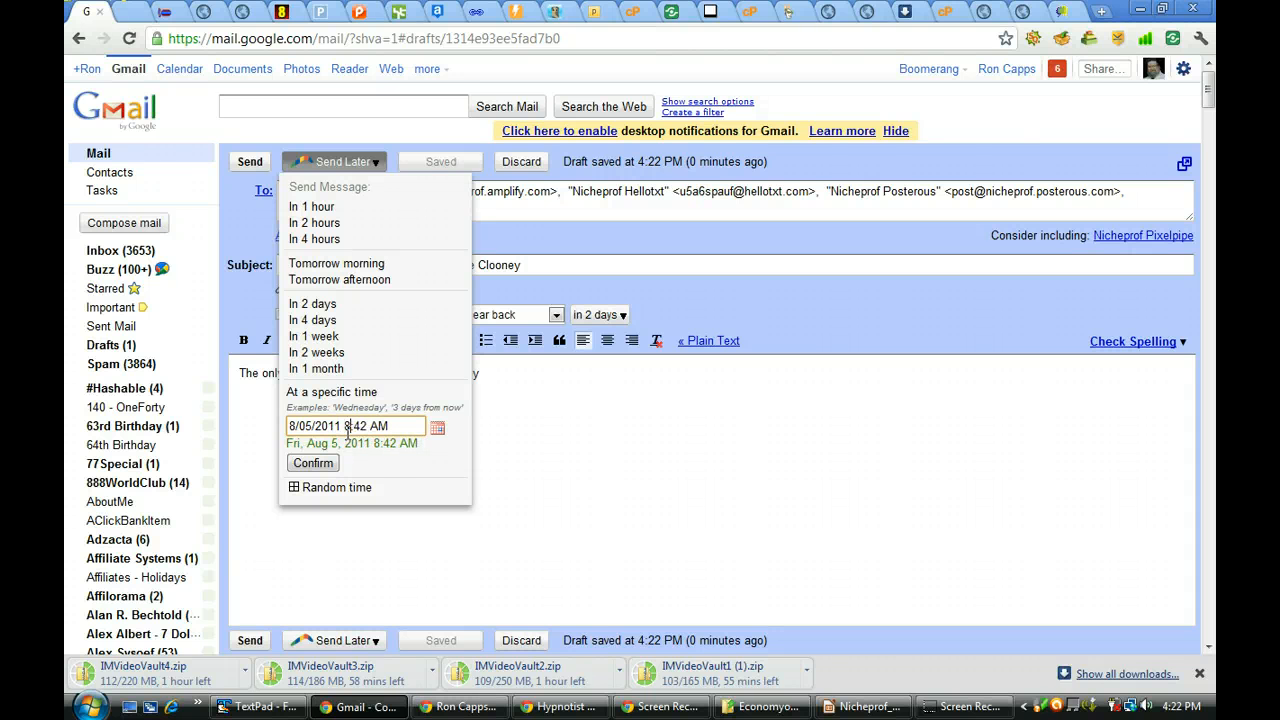
{"action": "left_click", "coordinate": [316, 463]}
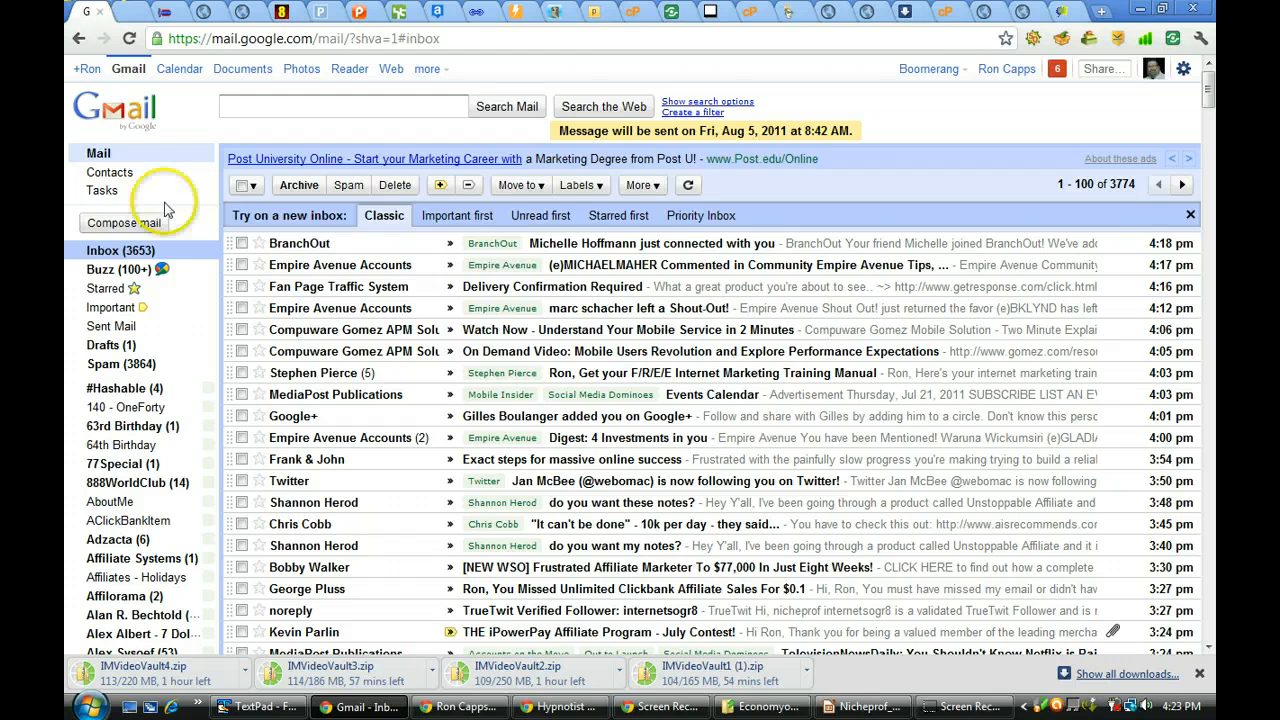
Start another email to the Amplify, Hellotxt and Posterous contacts, with the George Clooney quote replacing the signature and filling the subject
{"action": "left_click", "coordinate": [110, 172]}
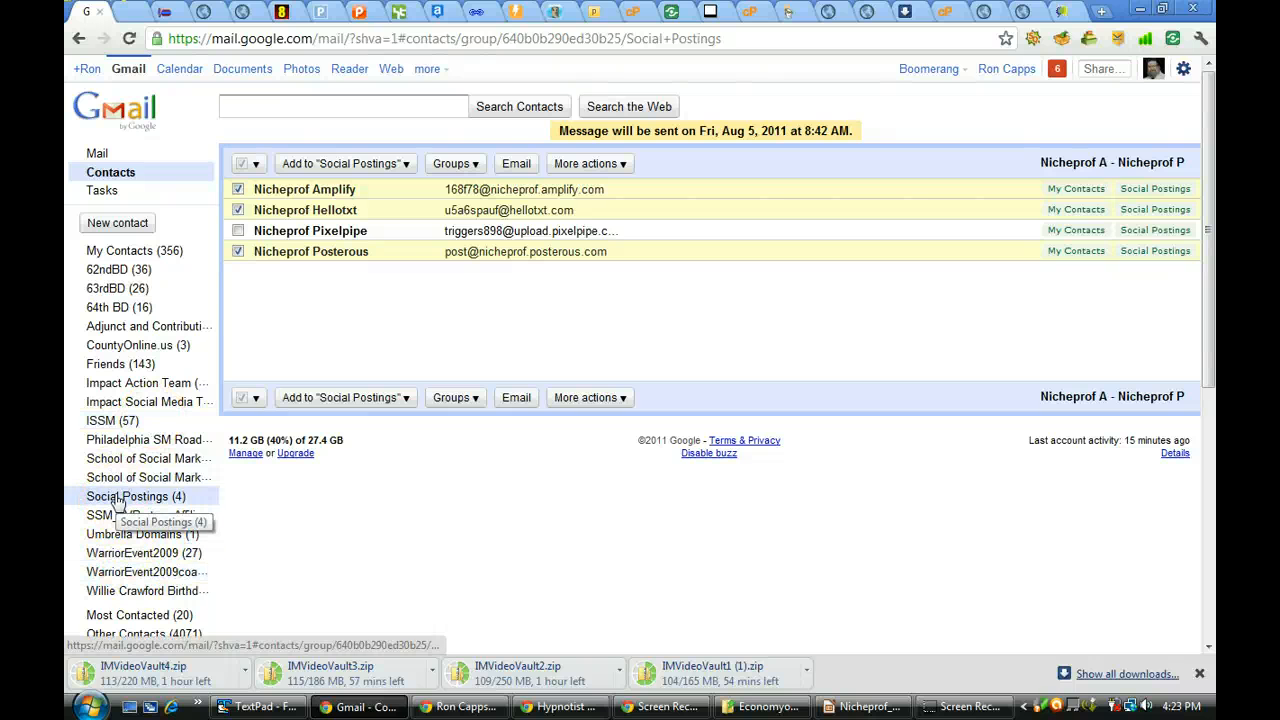
{"action": "left_click", "coordinate": [518, 166]}
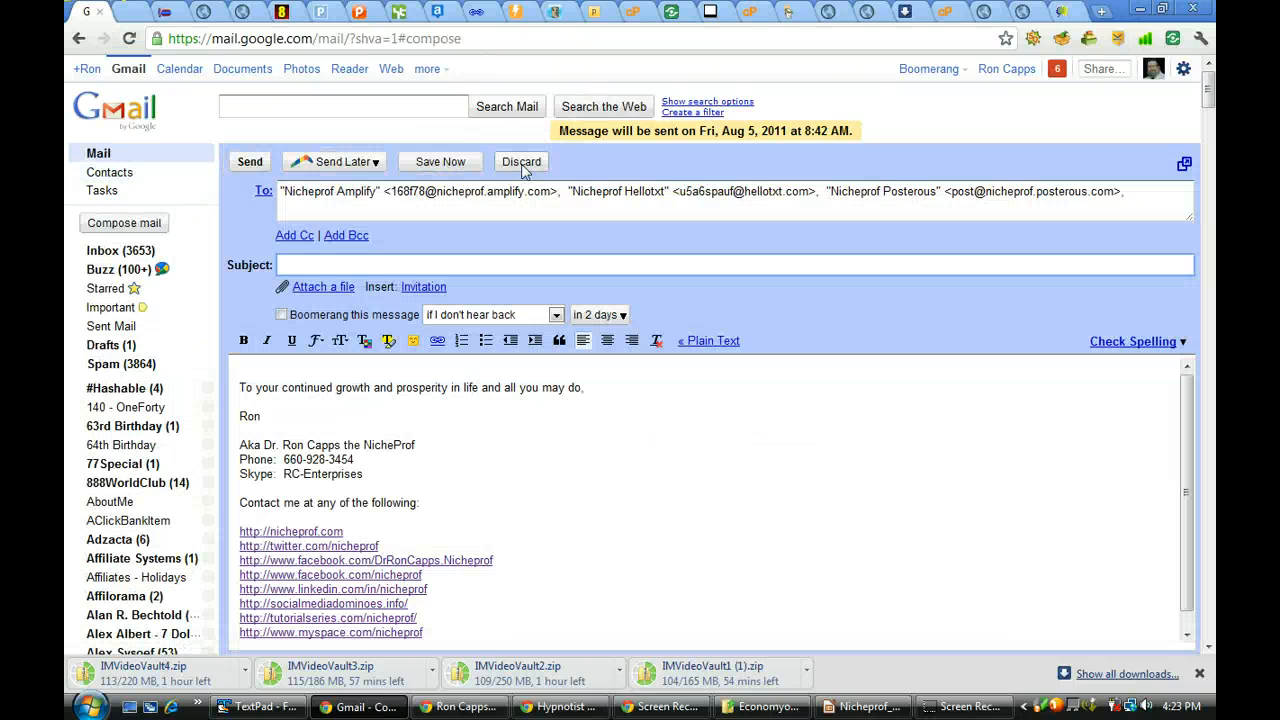
{"action": "mouse_move", "coordinate": [440, 630]}
{"action": "left_mouse_down"}
{"action": "mouse_move", "coordinate": [340, 542]}
{"action": "mouse_move", "coordinate": [247, 368]}
{"action": "left_mouse_up"}
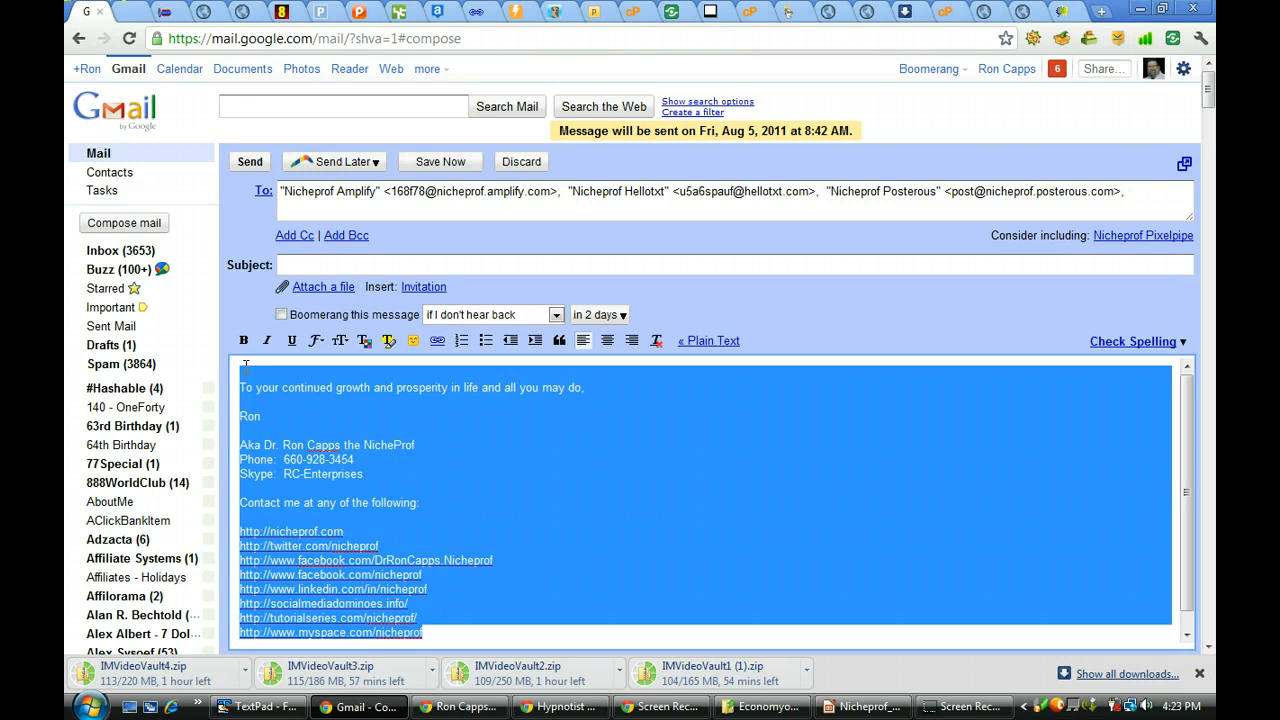
{"action": "type", "text": "The only failure is not to try ~ George Clooney"}
{"action": "left_click", "coordinate": [317, 265]}
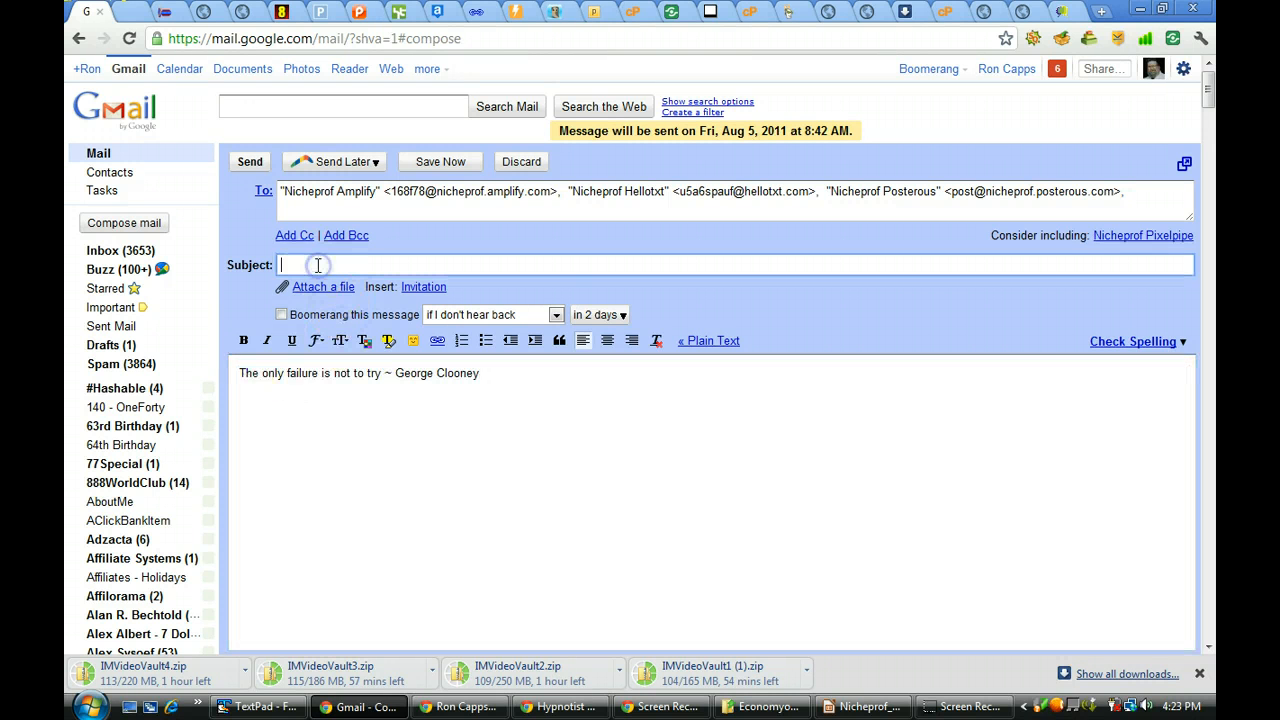
{"action": "type", "text": "The only failure is not to try ~ George Clooney"}
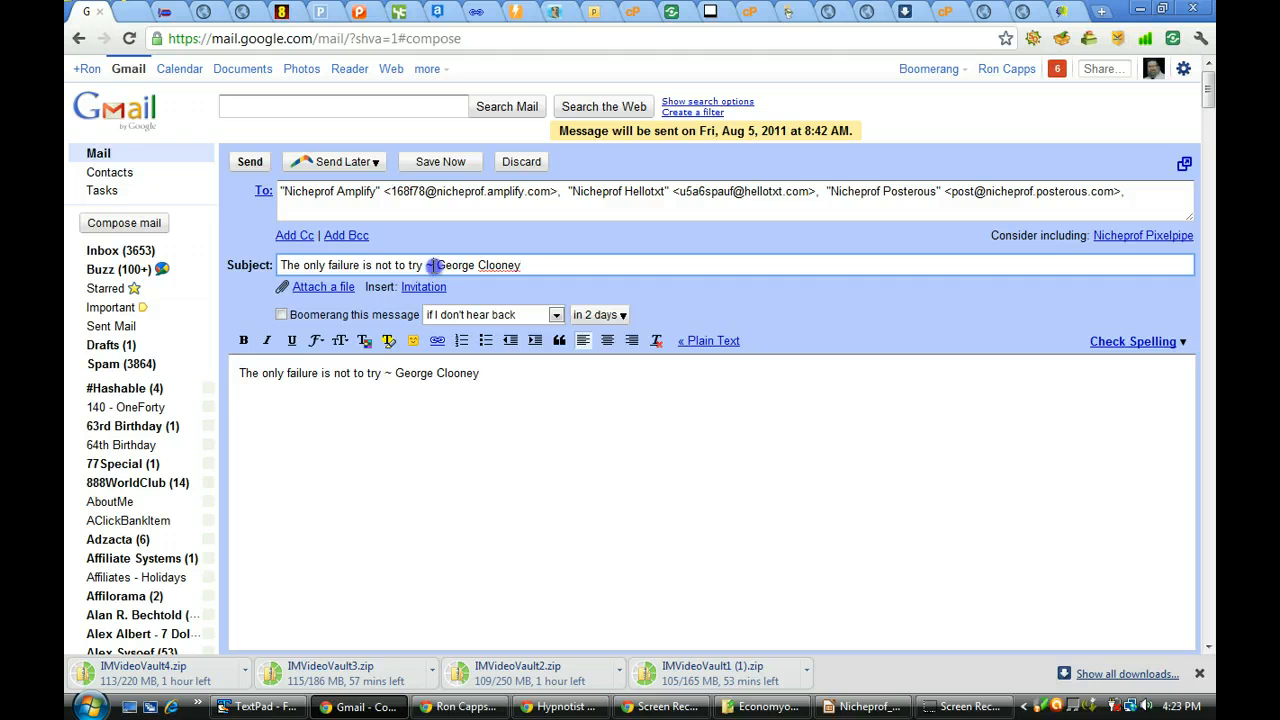
Move the author to the front so the subject reads "George Clooney ~ The only failure is not to try ~", and save the draft
{"action": "left_click_drag", "start_coordinate": [437, 265], "coordinate": [526, 265]}
{"action": "key", "text": "ctrl+c"}
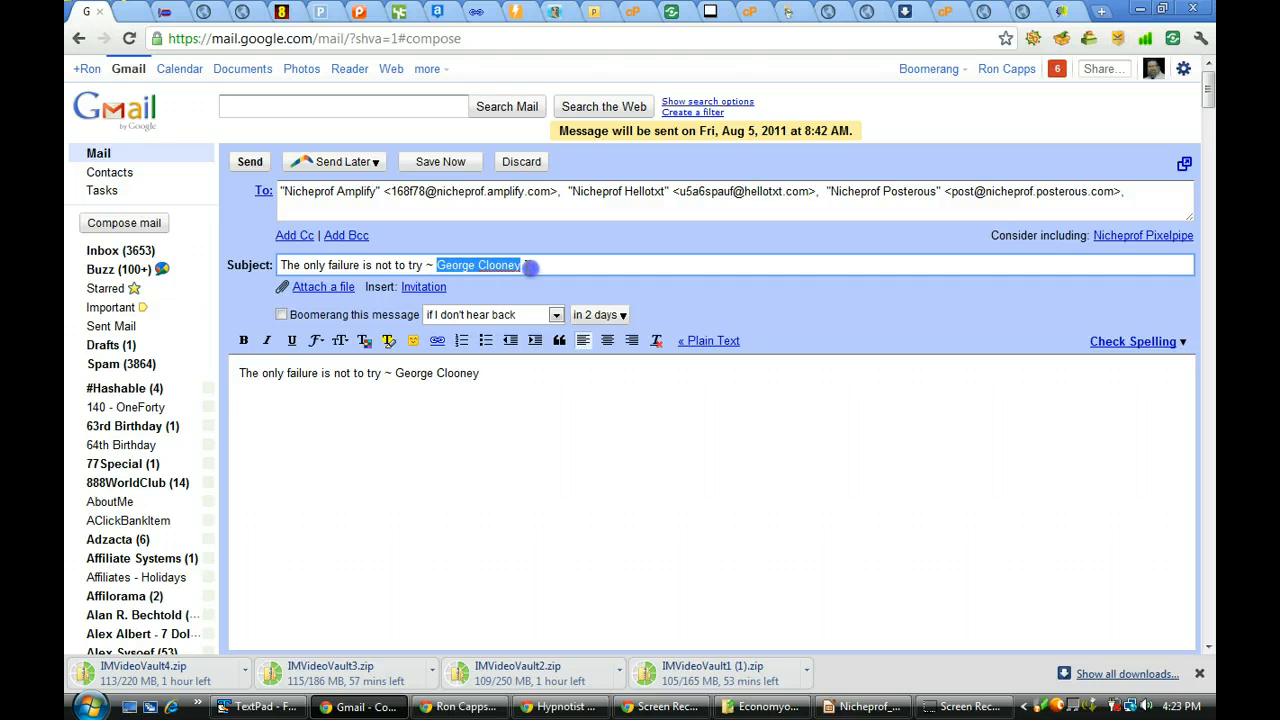
{"action": "key", "text": "BackSpace"}
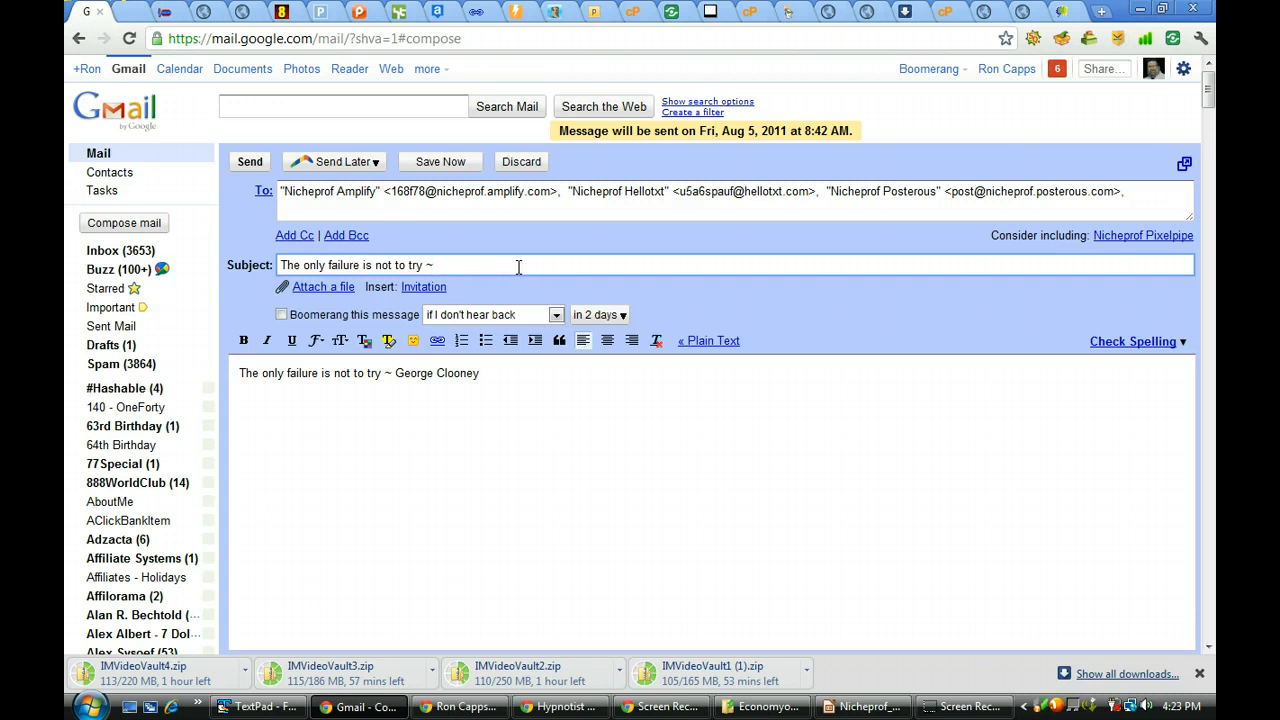
{"action": "left_click", "coordinate": [282, 265]}
{"action": "key", "text": "ctrl+v"}
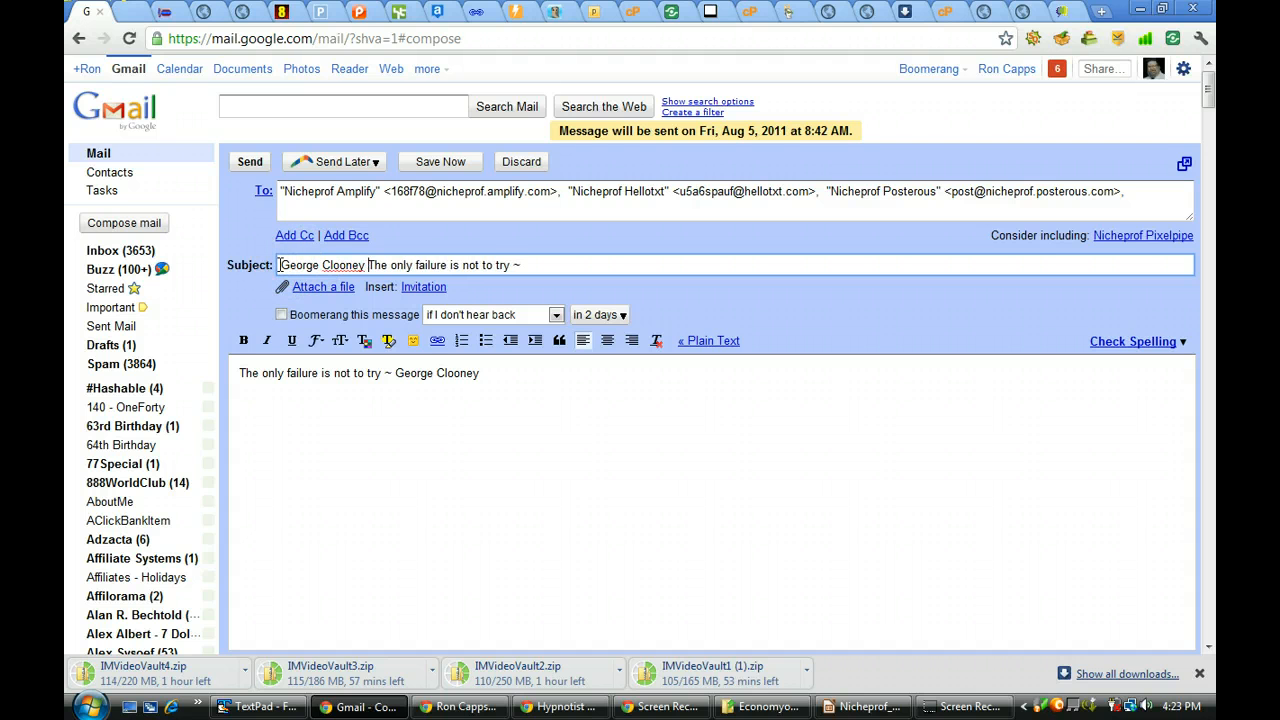
{"action": "type", "text": "~"}
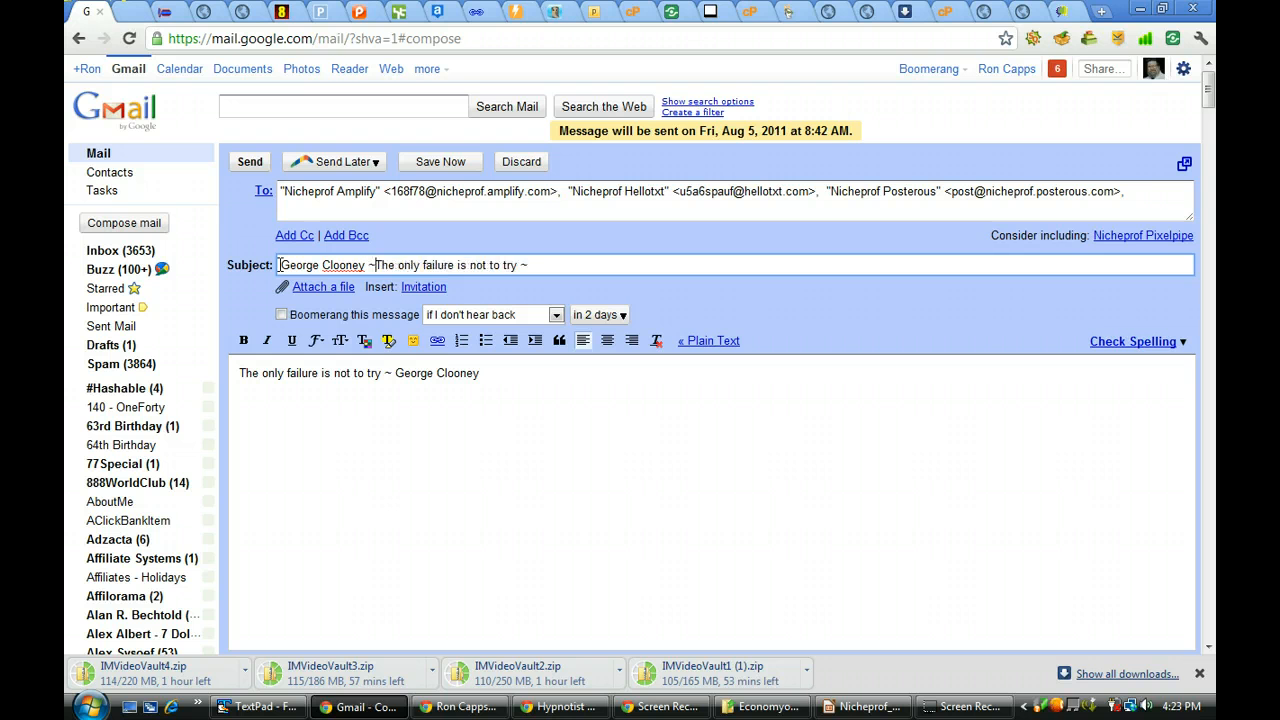
{"action": "left_click", "coordinate": [440, 162]}
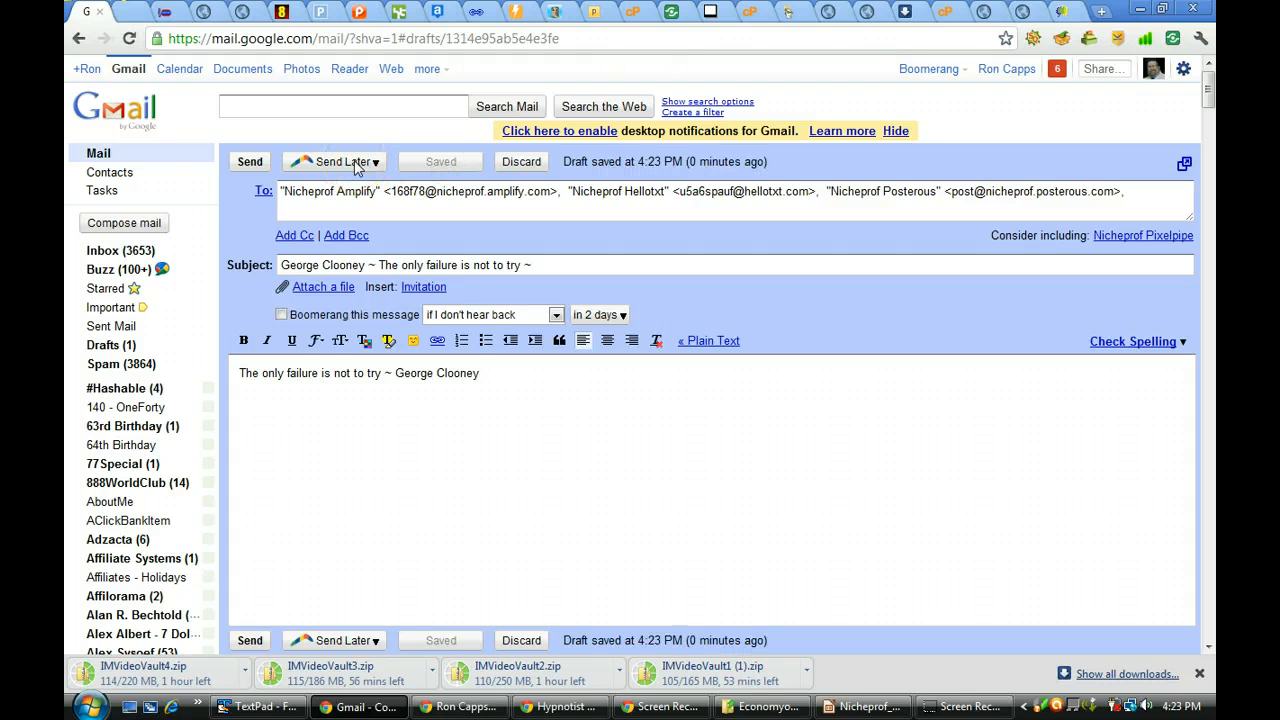
Set the Send Later date of the open email to 8/20/2011
{"action": "left_click", "coordinate": [357, 166]}
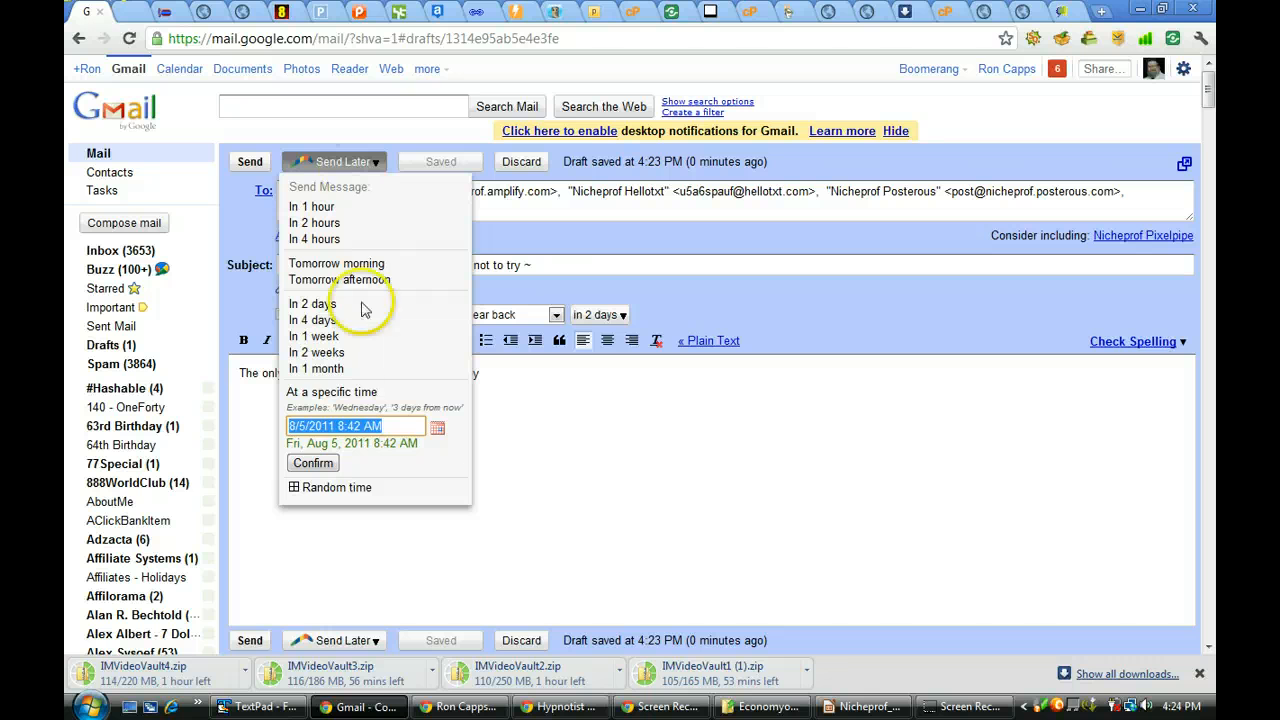
{"action": "left_click", "coordinate": [301, 426]}
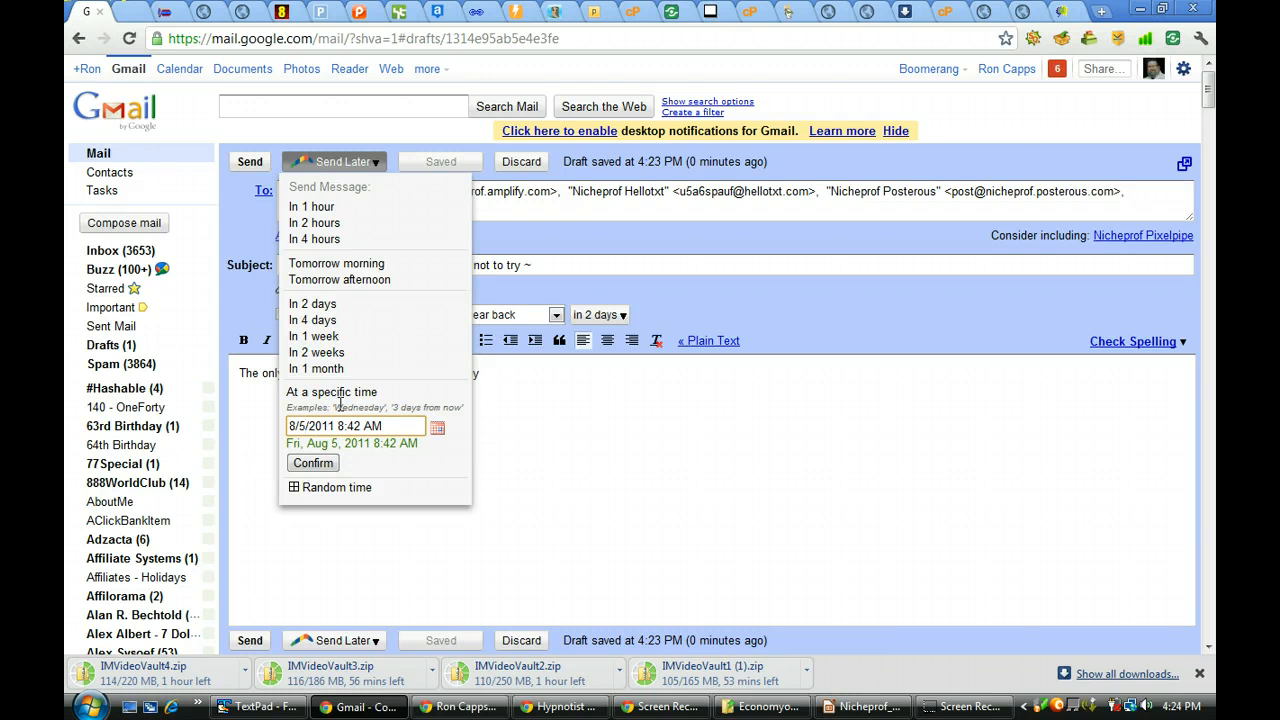
{"action": "key", "text": "BackSpace"}
{"action": "type", "text": "20"}
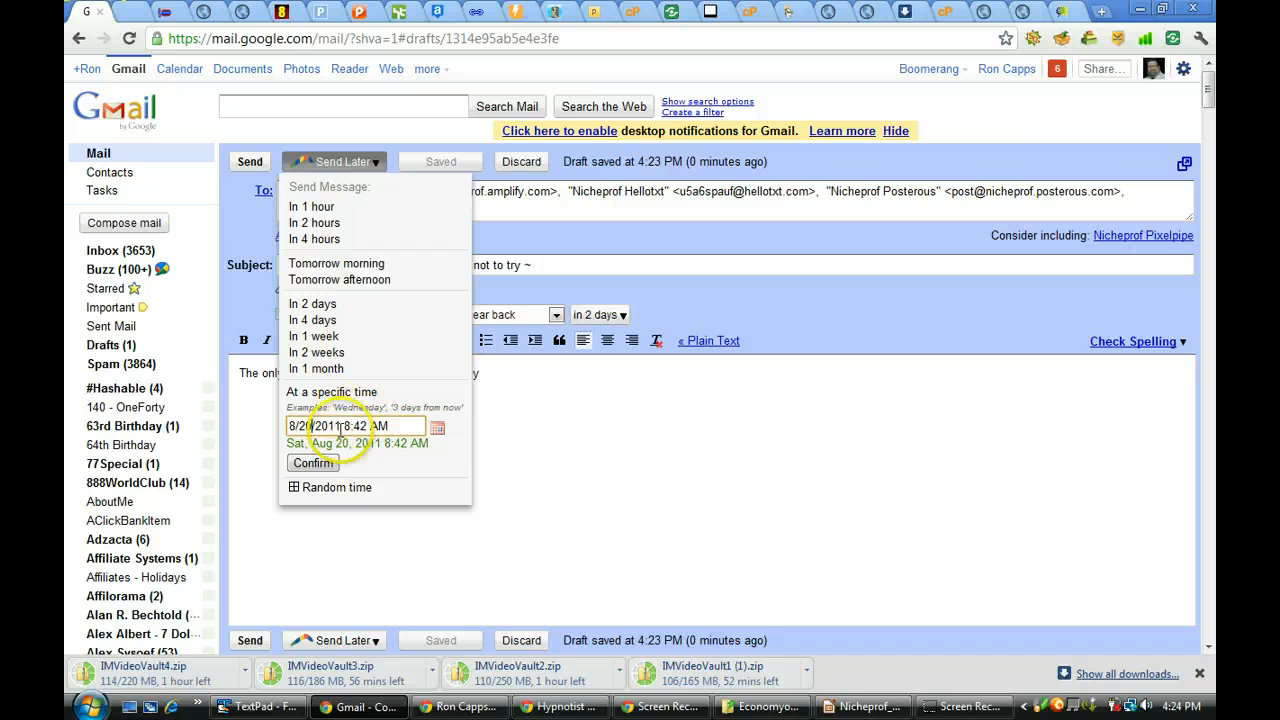
Change the specific send time to 4:37 PM and confirm the schedule for the email
{"action": "left_click", "coordinate": [346, 426]}
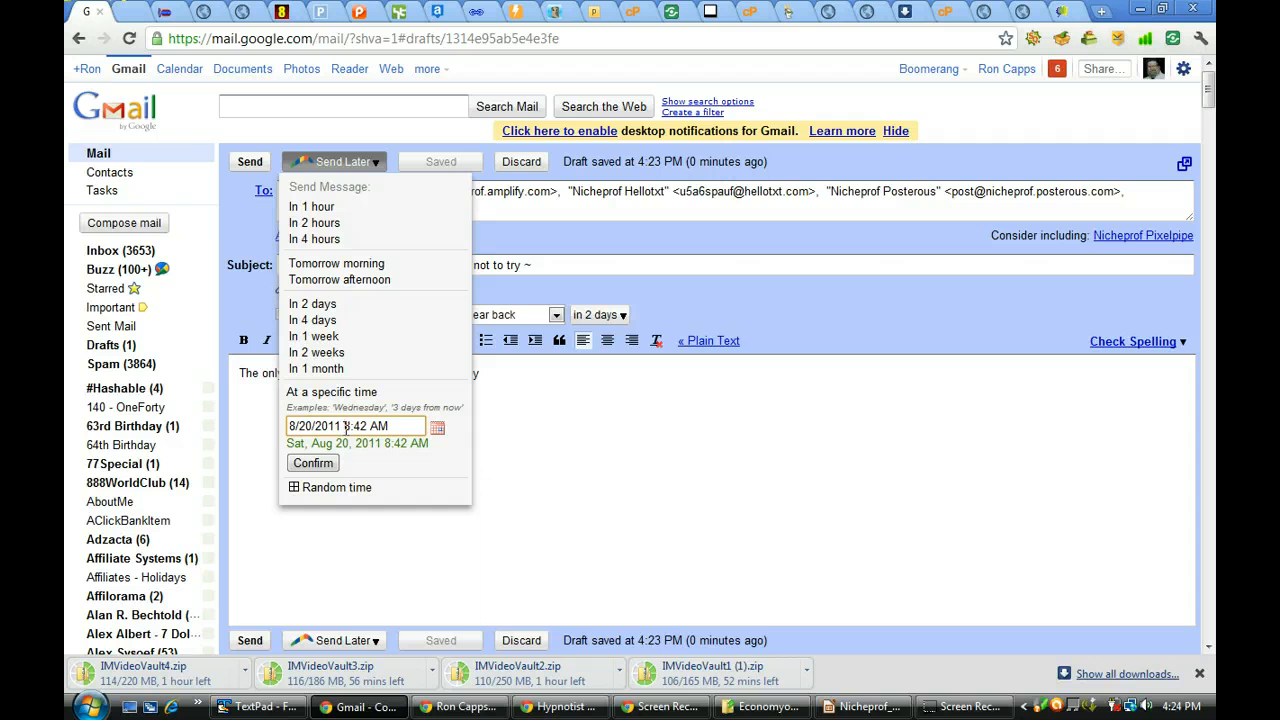
{"action": "type", "text": "7"}
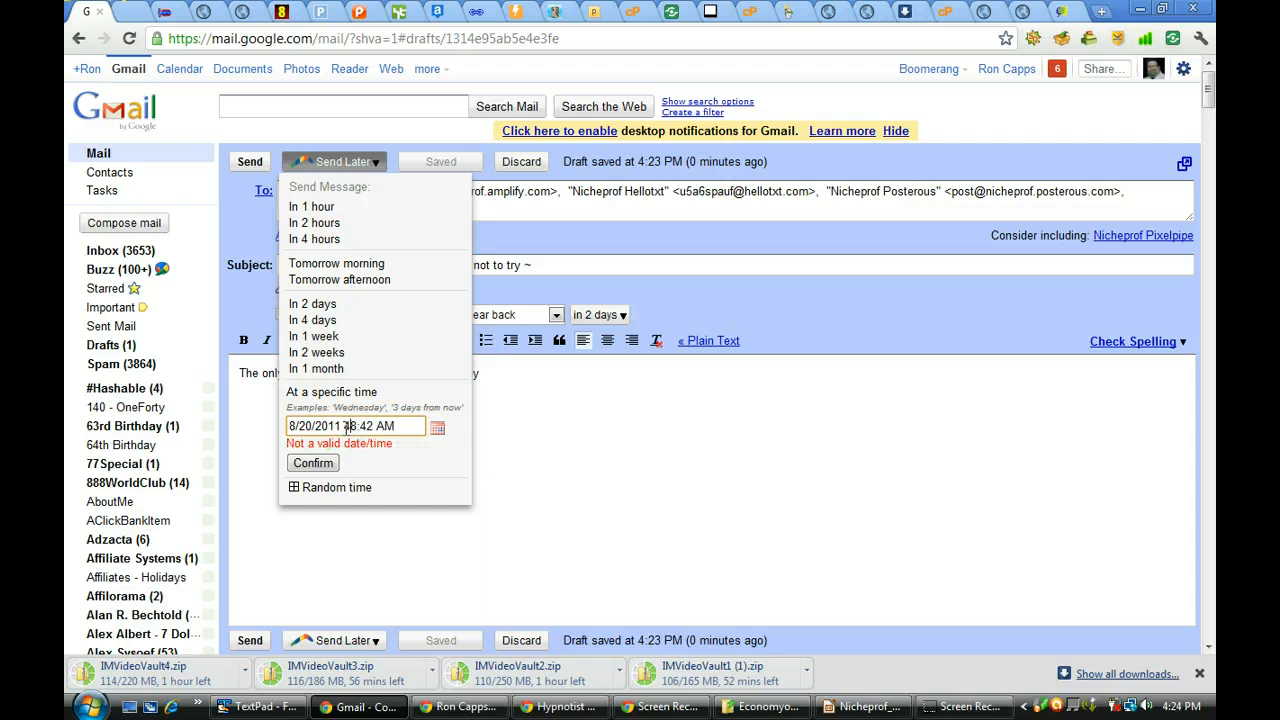
{"action": "key", "text": "Delete"}
{"action": "key", "text": "BackSpace"}
{"action": "type", "text": "4"}
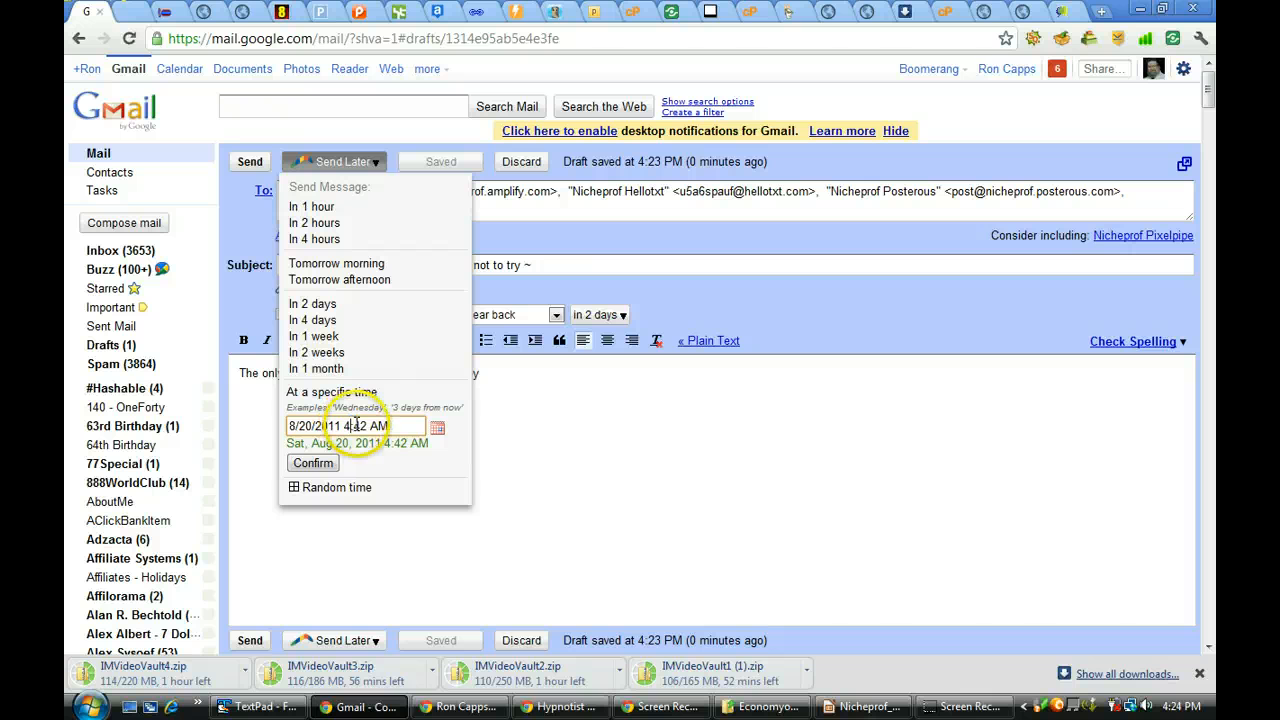
{"action": "left_click", "coordinate": [354, 428]}
{"action": "key", "text": "Delete"}
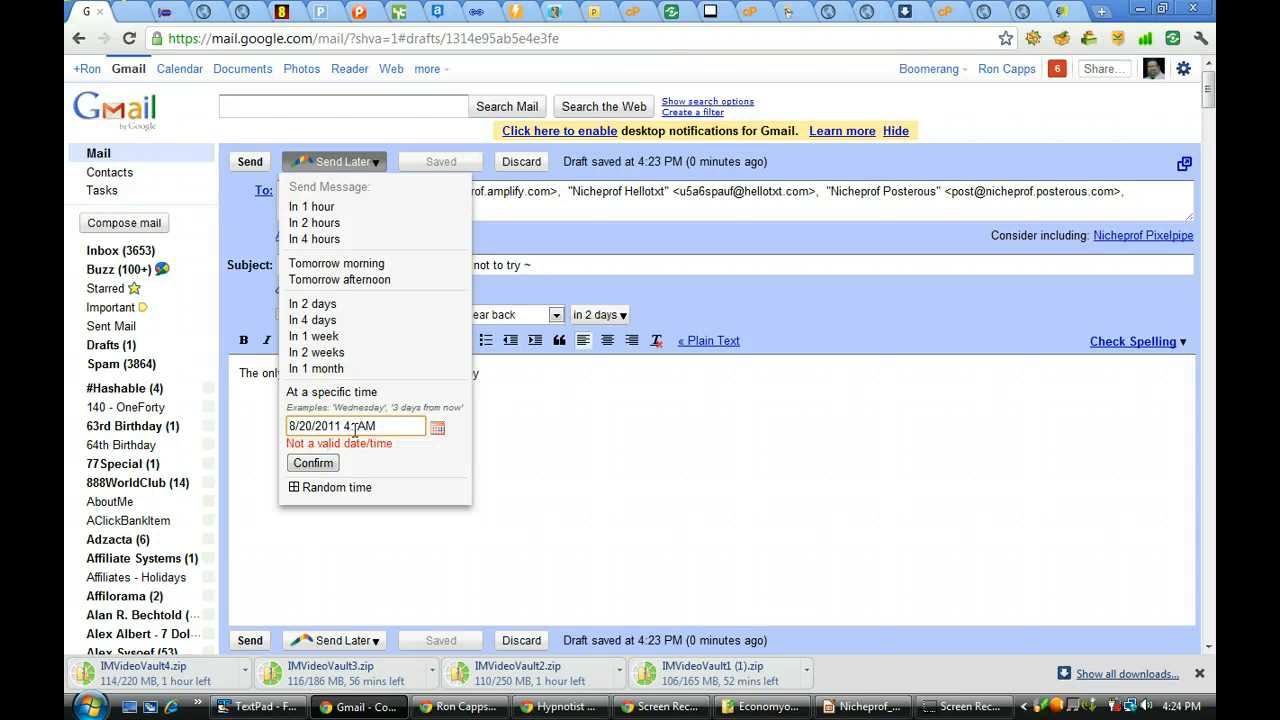
{"action": "type", "text": "3"}
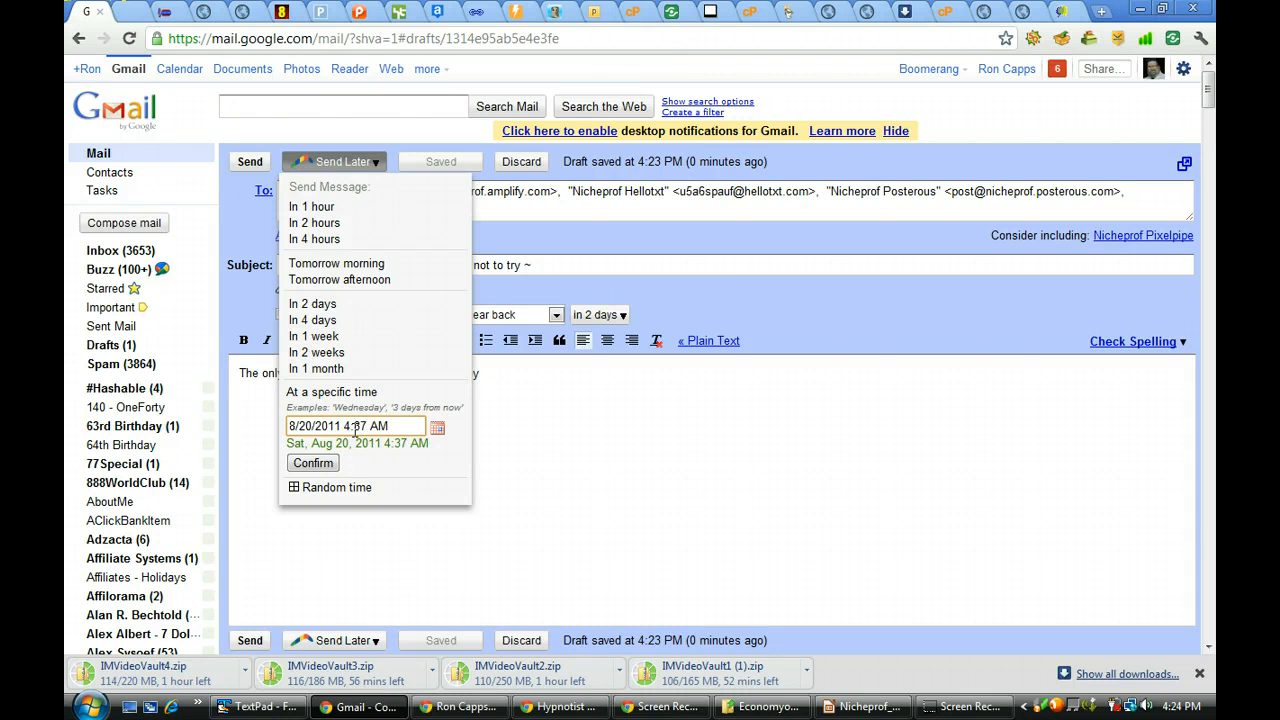
{"action": "type", "text": "7"}
{"action": "left_click", "coordinate": [357, 428]}
{"action": "key", "text": "BackSpace"}
{"action": "type", "text": "P"}
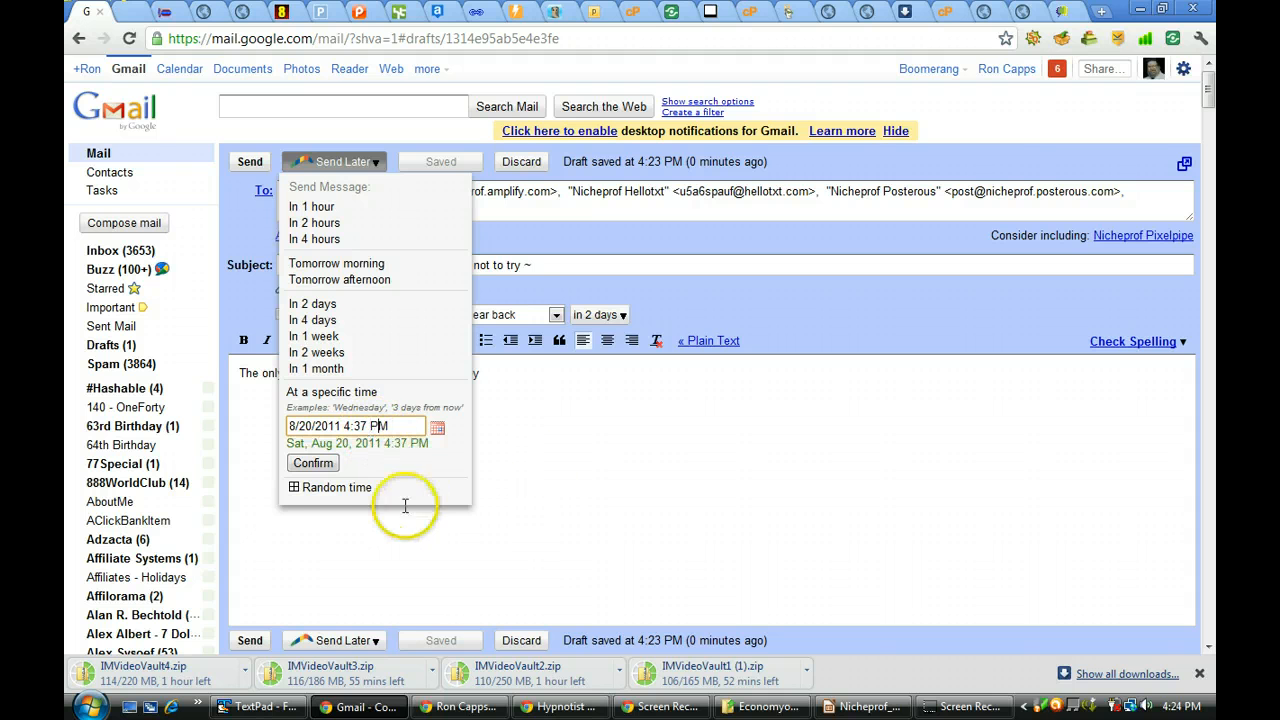
{"action": "left_click", "coordinate": [313, 464]}
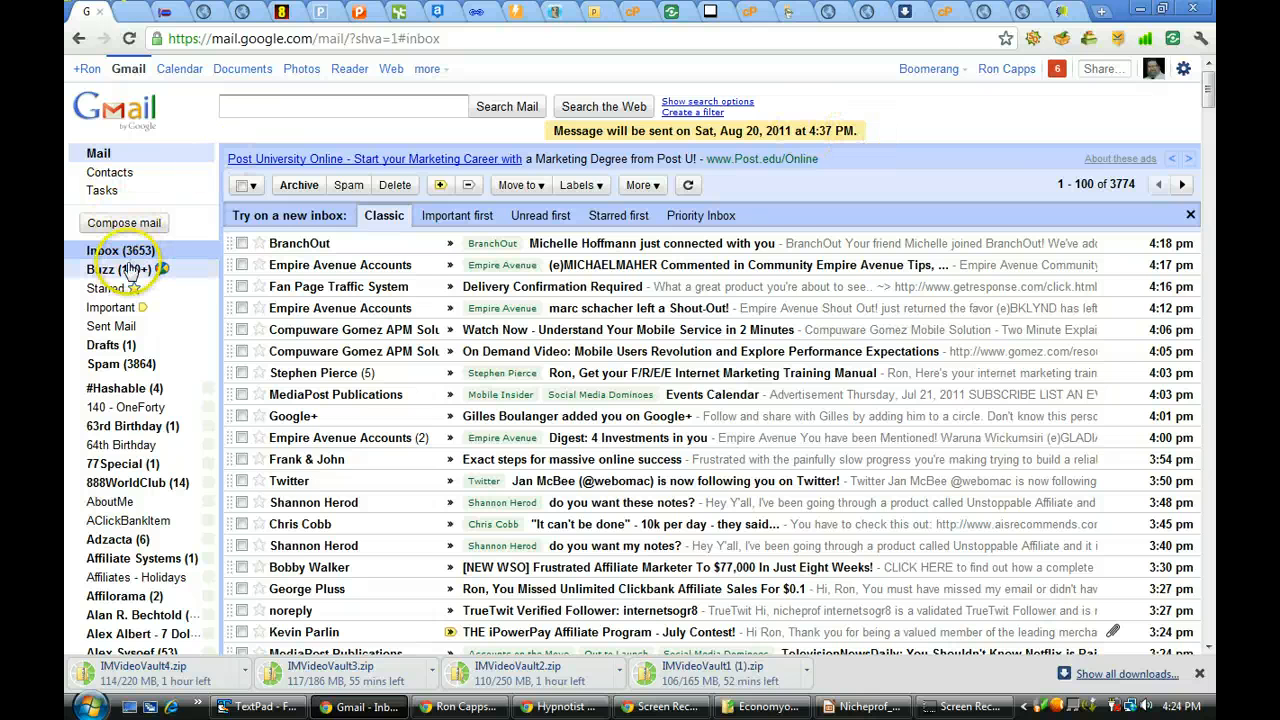
Start another email to the Amplify, Hellotxt and Posterous contacts, and copy the George Clooney quote from Failure.txt in TextPad
{"action": "left_click", "coordinate": [112, 176]}
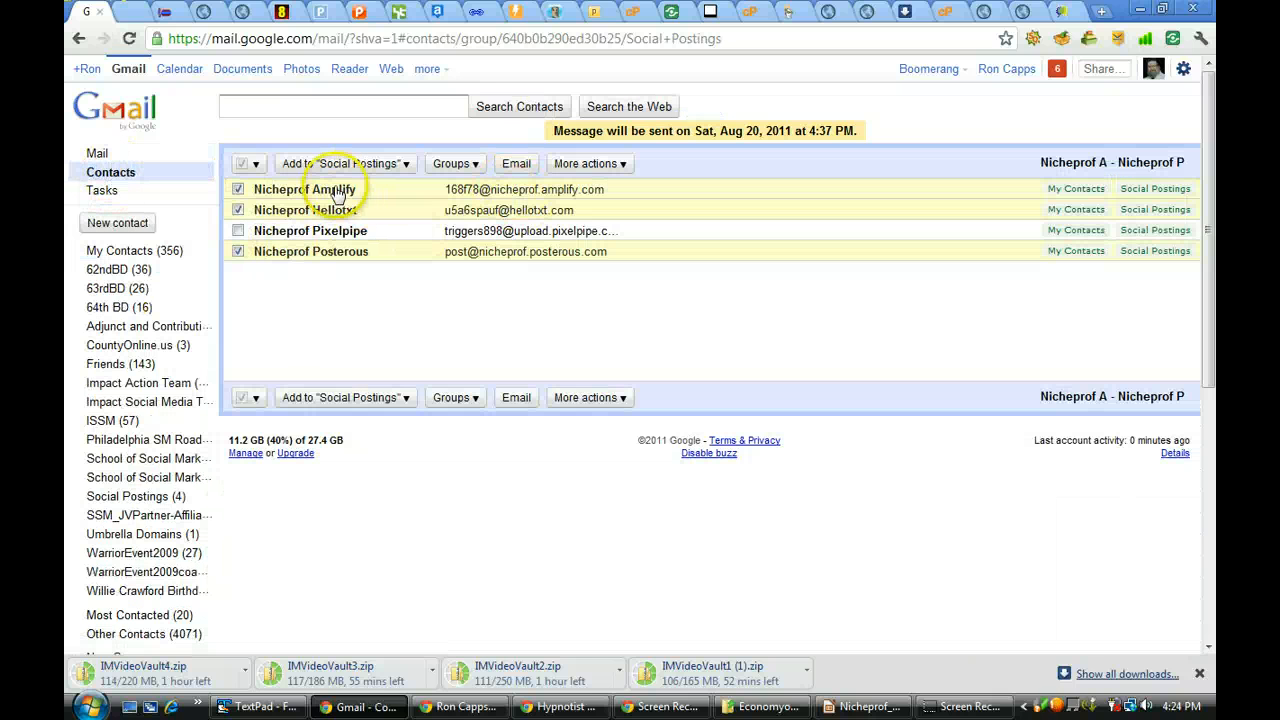
{"action": "left_click", "coordinate": [516, 164]}
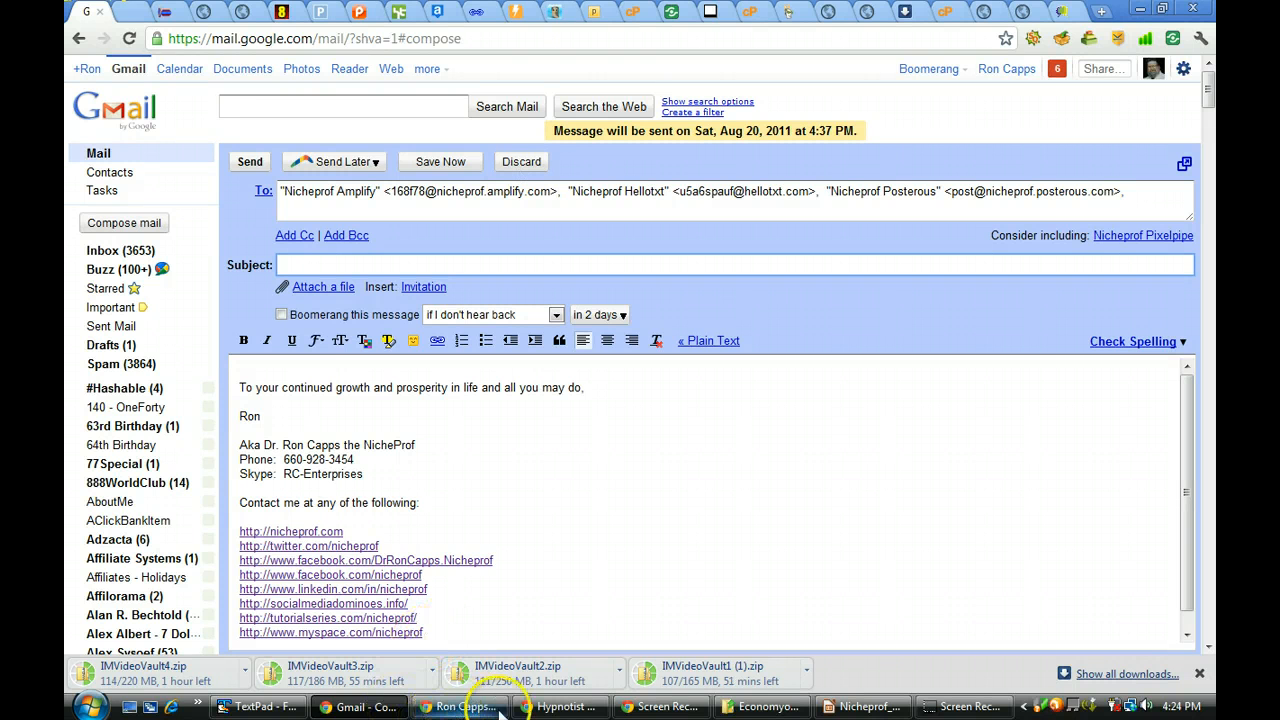
{"action": "left_click", "coordinate": [262, 707]}
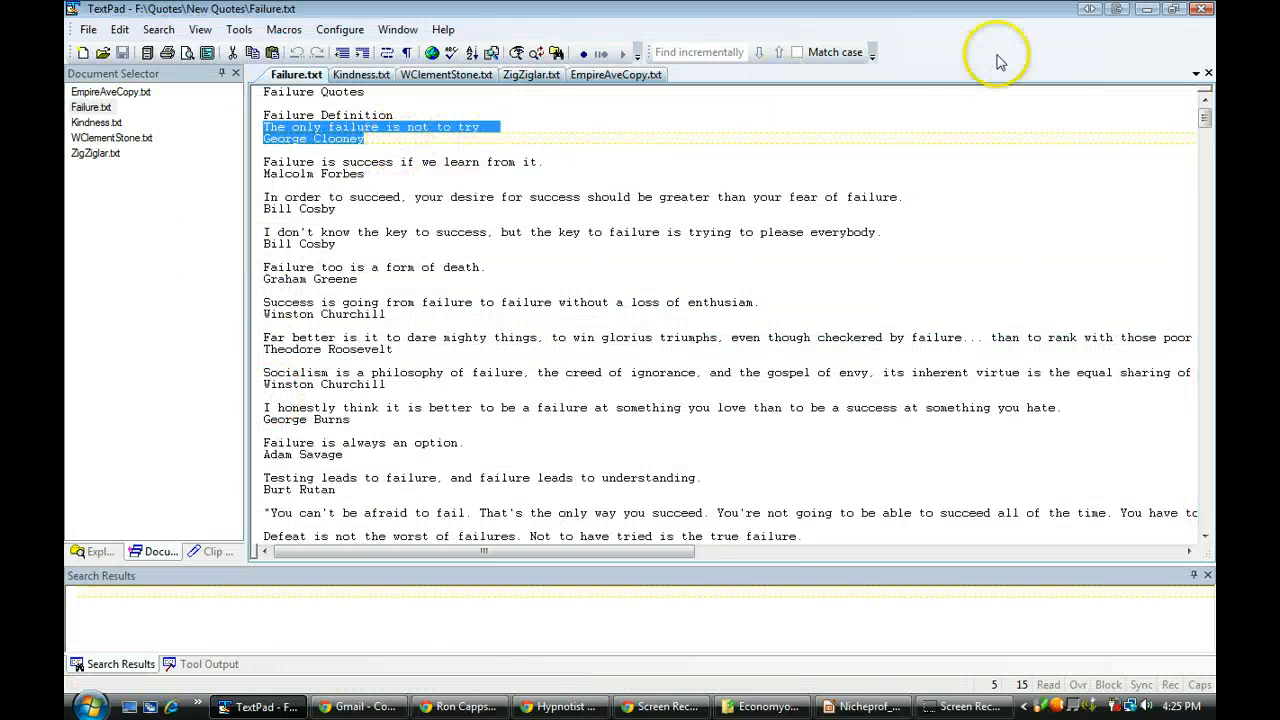
{"action": "left_click", "coordinate": [1147, 11]}
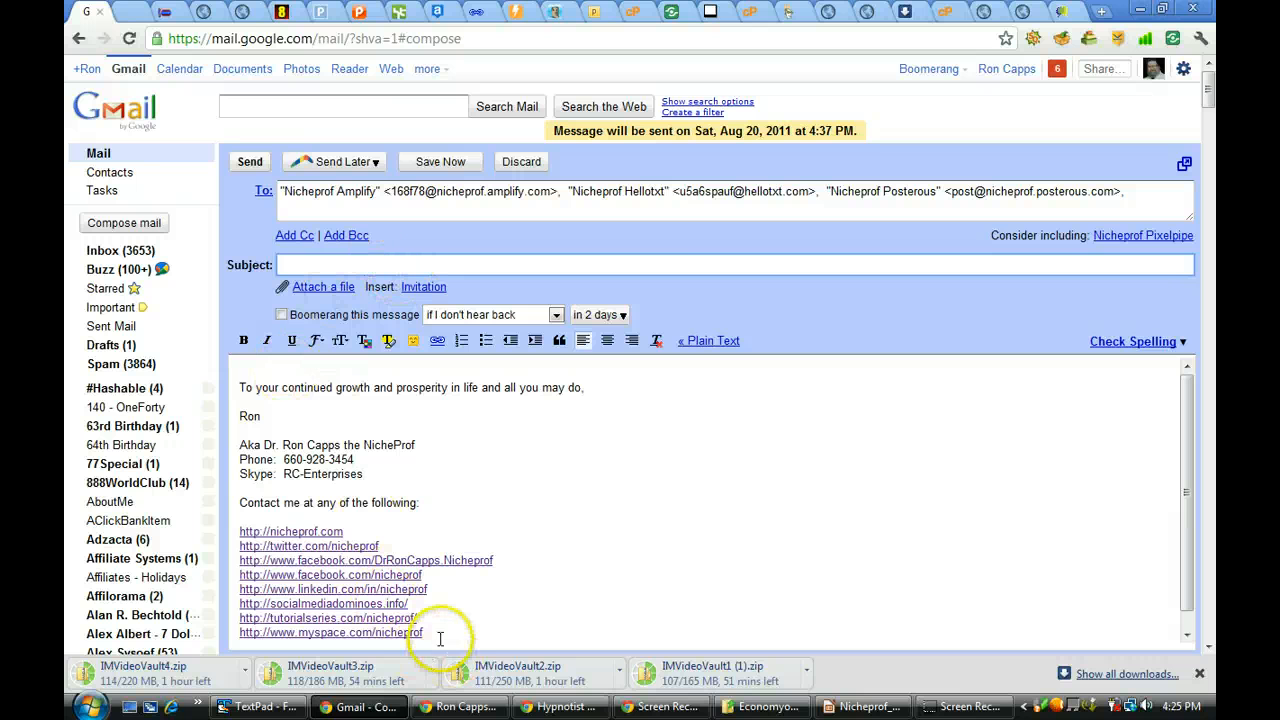
Replace the signature in the email body with the one-line quote "The only failure is not to try ~ George Clooney"
{"action": "left_click_drag", "start_coordinate": [423, 632], "coordinate": [234, 363]}
{"action": "type", "text": "The only failure is not to try. George Clooney"}
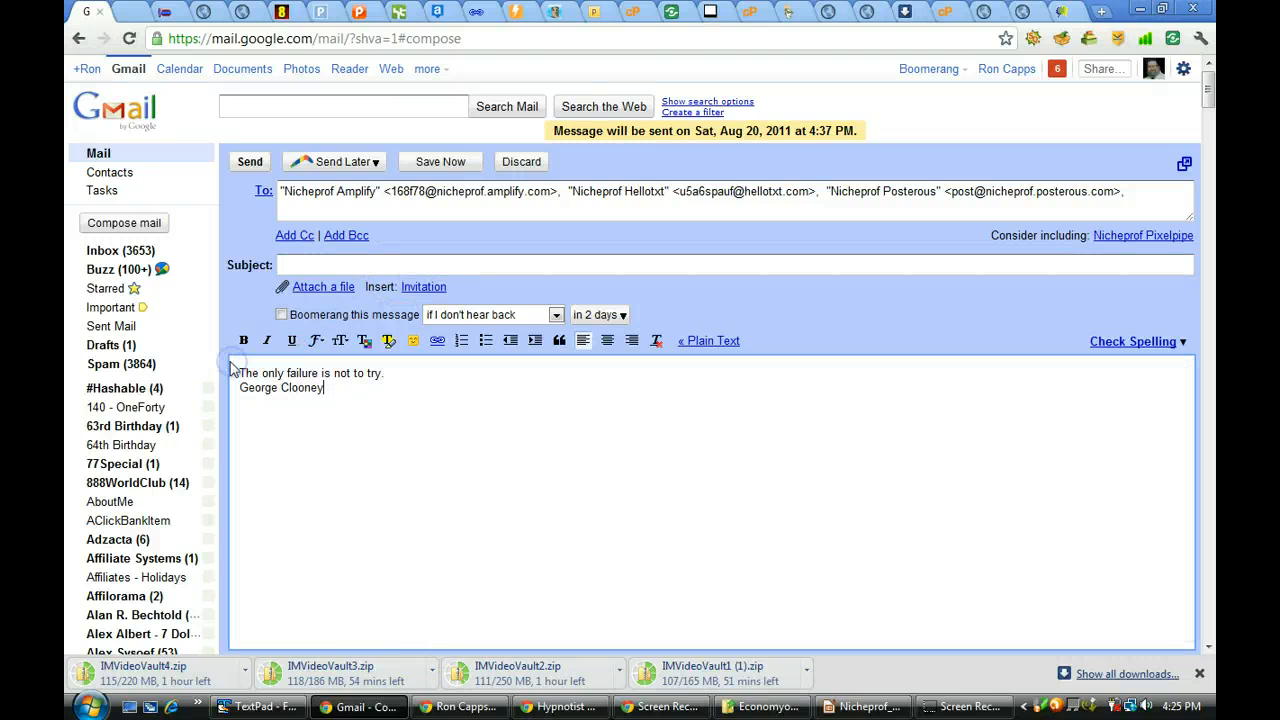
{"action": "left_click", "coordinate": [450, 371]}
{"action": "key", "text": "Delete"}
Copy the body quote into the subject, append "#quote" after the author's name, and save the draft
{"action": "left_click_drag", "start_coordinate": [489, 373], "coordinate": [242, 371]}
{"action": "key", "text": "ctrl+c"}
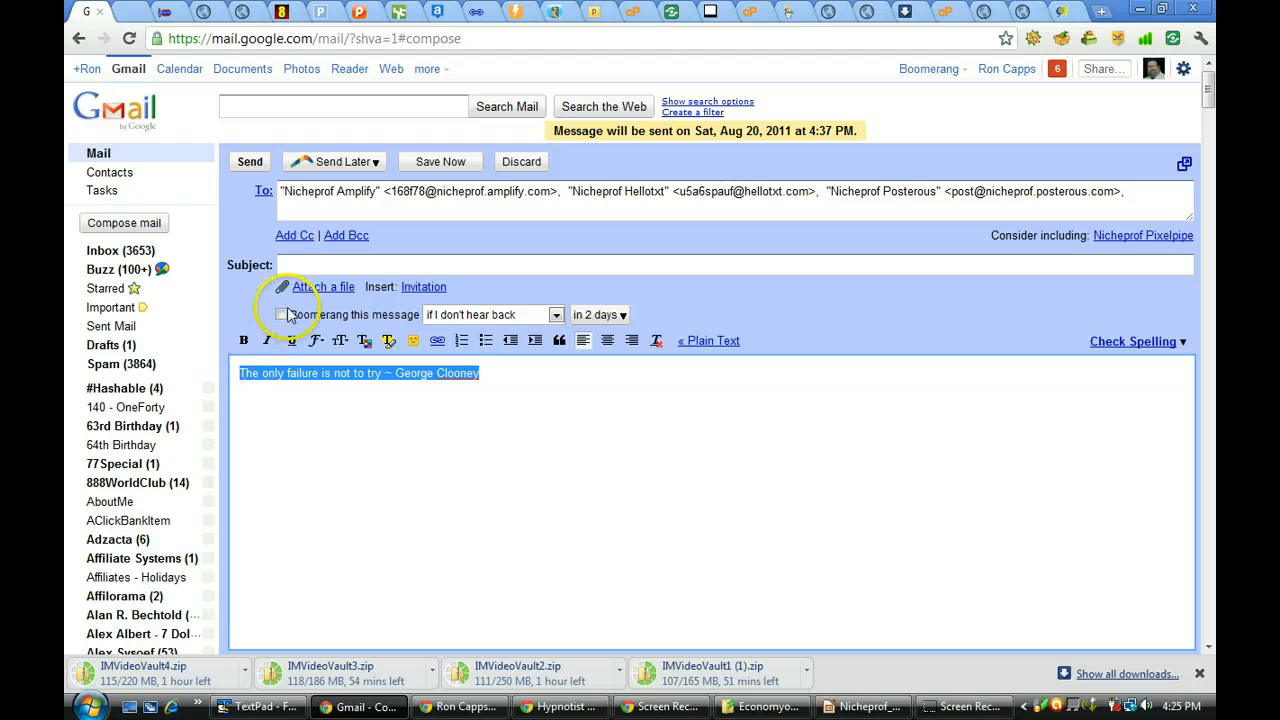
{"action": "left_click", "coordinate": [300, 262]}
{"action": "key", "text": "ctrl+v"}
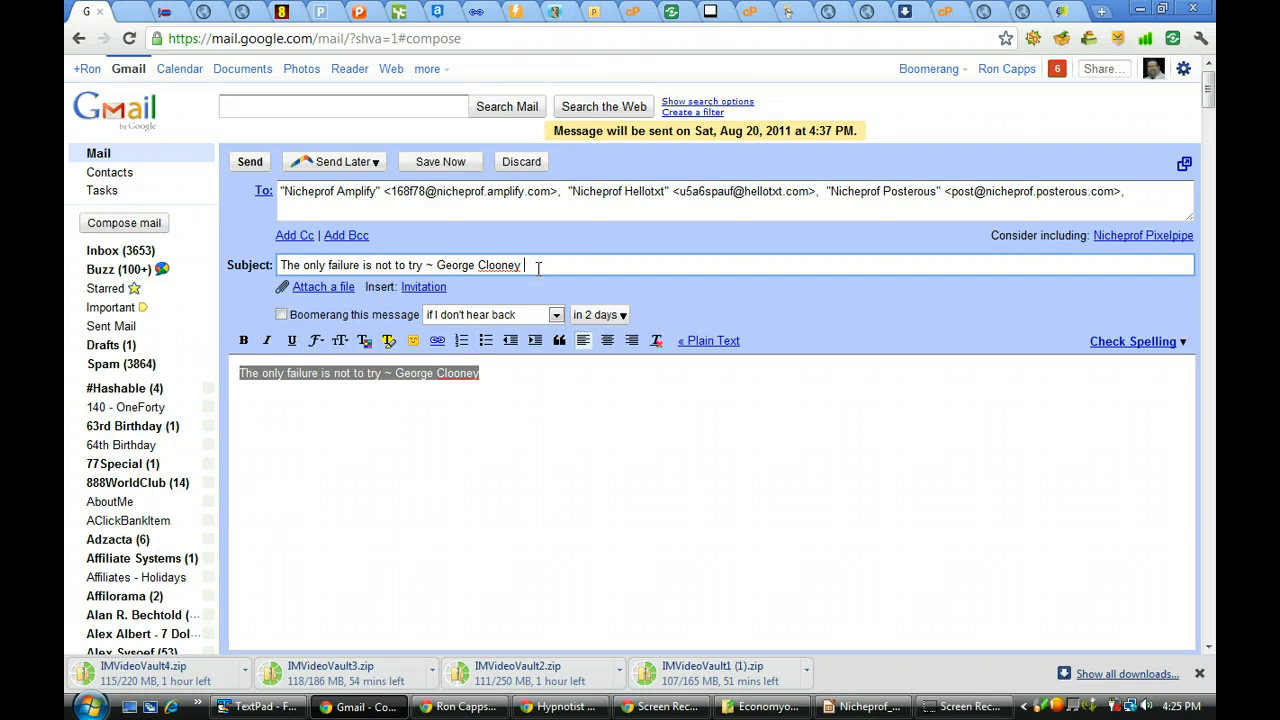
{"action": "type", "text": "Quoate"}
{"action": "key", "text": "BackSpace"}
{"action": "key", "text": "BackSpace"}
{"action": "key", "text": "BackSpace"}
{"action": "key", "text": "BackSpace"}
{"action": "key", "text": "BackSpace"}
{"action": "key", "text": "BackSpace"}
{"action": "type", "text": "#quote"}
{"action": "left_click", "coordinate": [440, 162]}
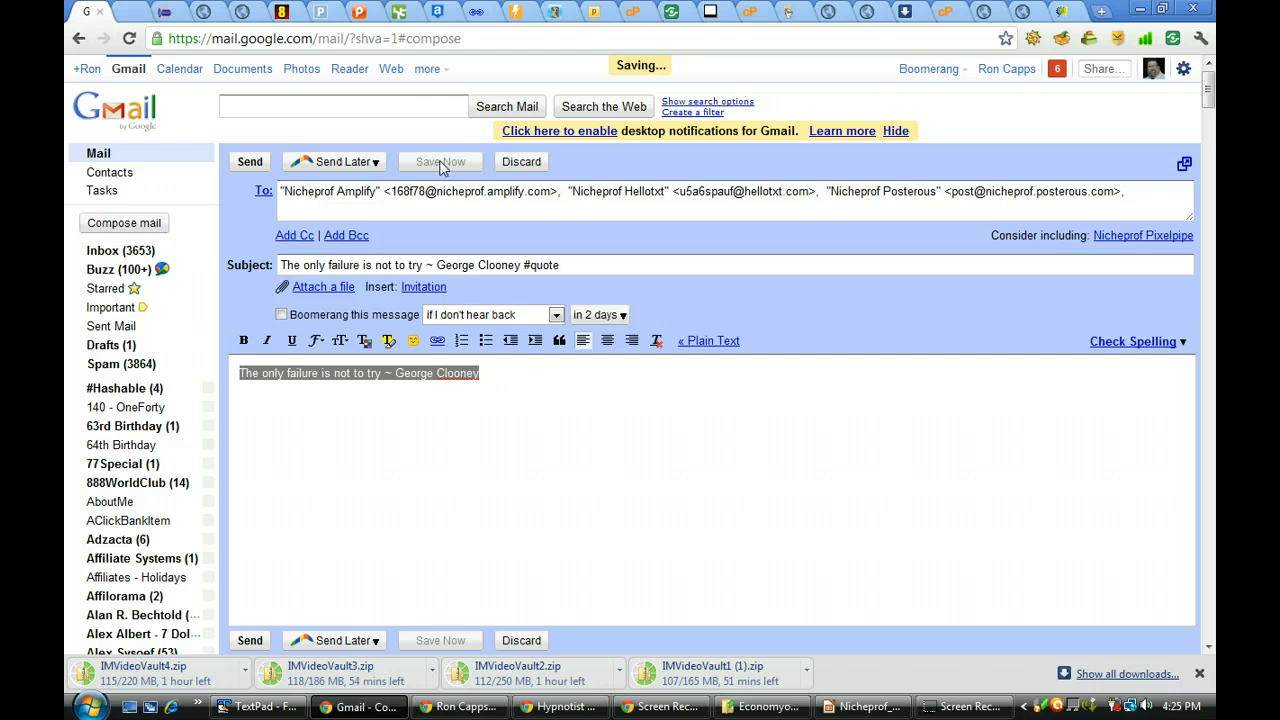
Schedule the #quote email with Send Later at a random time within 1 month
{"action": "left_click", "coordinate": [343, 163]}
{"action": "left_click", "coordinate": [346, 166]}
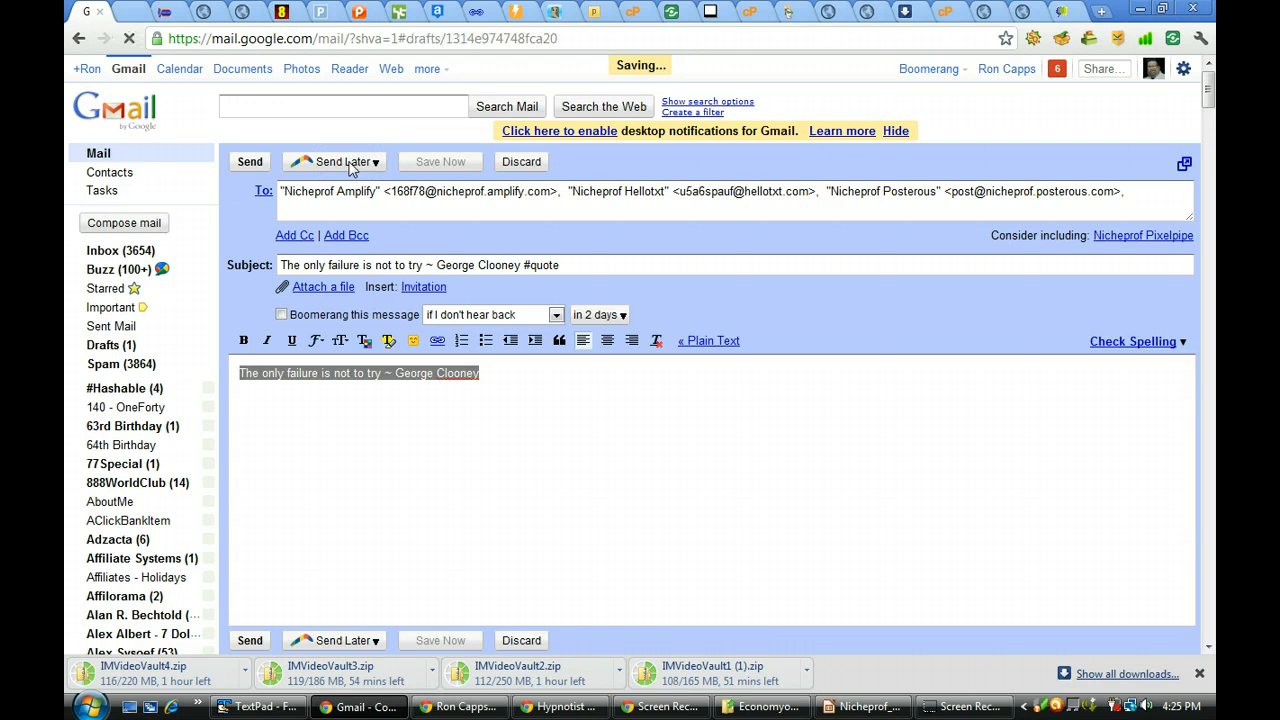
{"action": "left_click", "coordinate": [346, 165]}
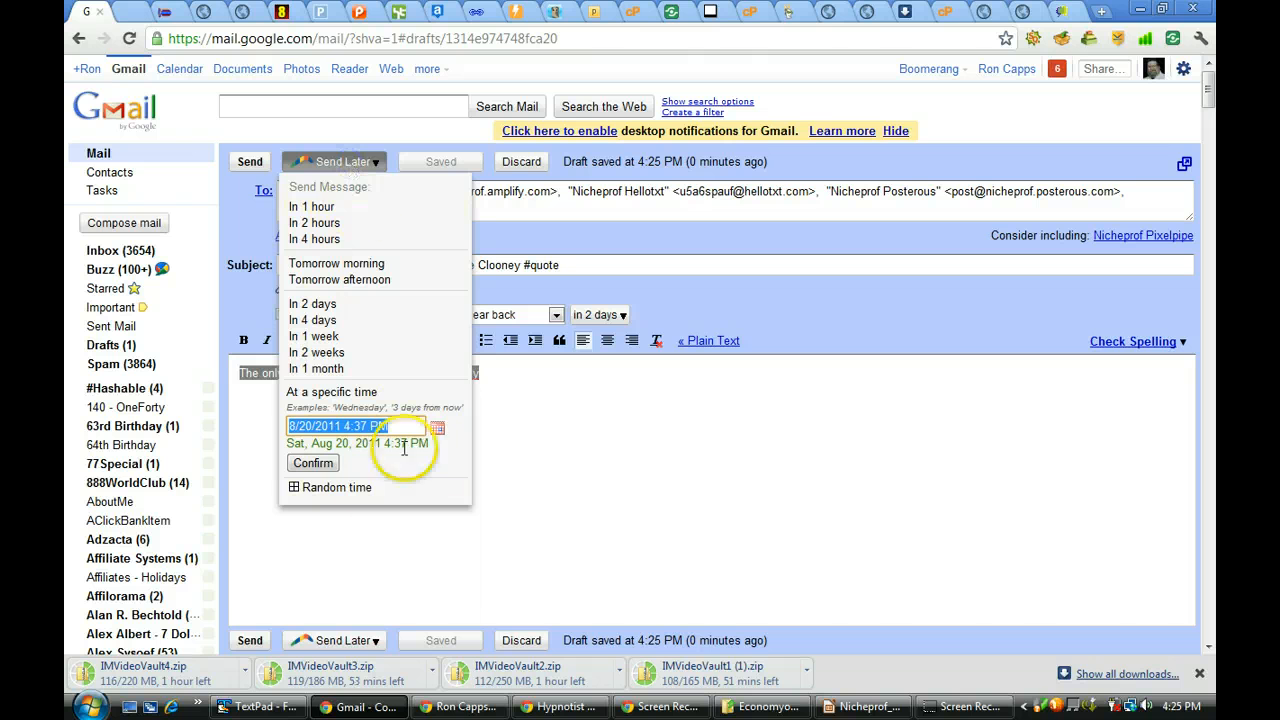
{"action": "left_click", "coordinate": [333, 489]}
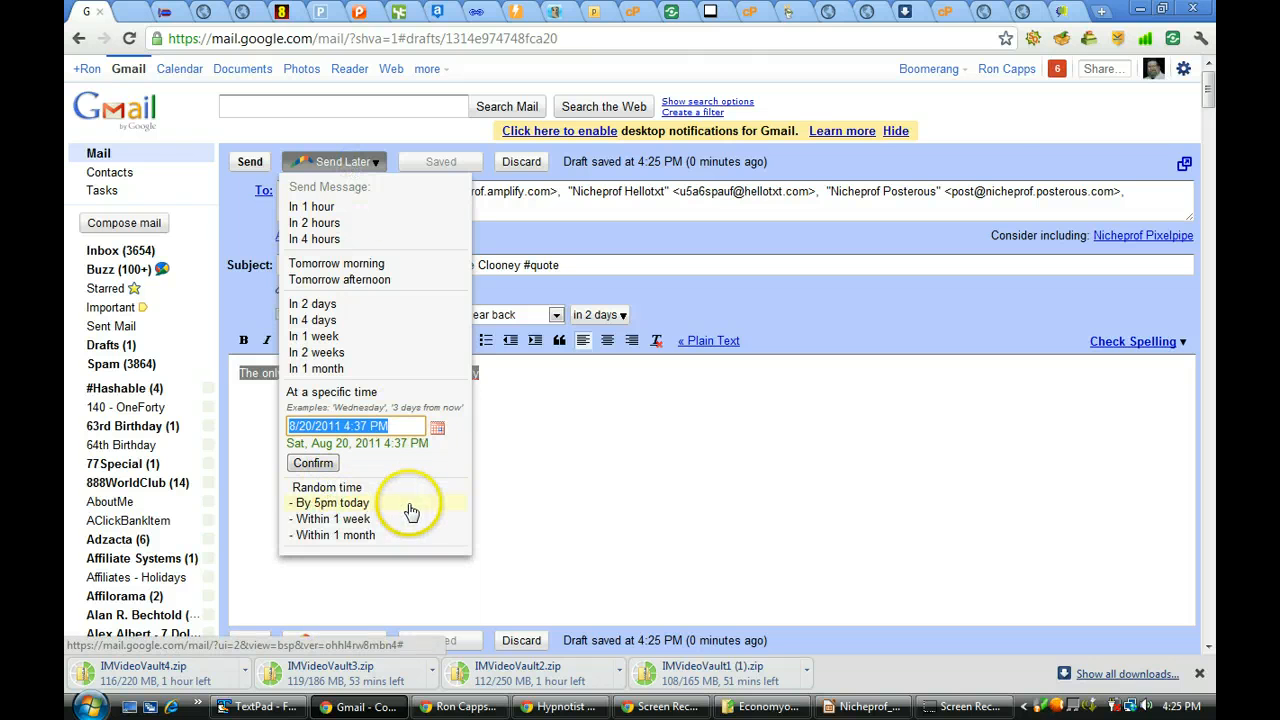
{"action": "left_click", "coordinate": [364, 536]}
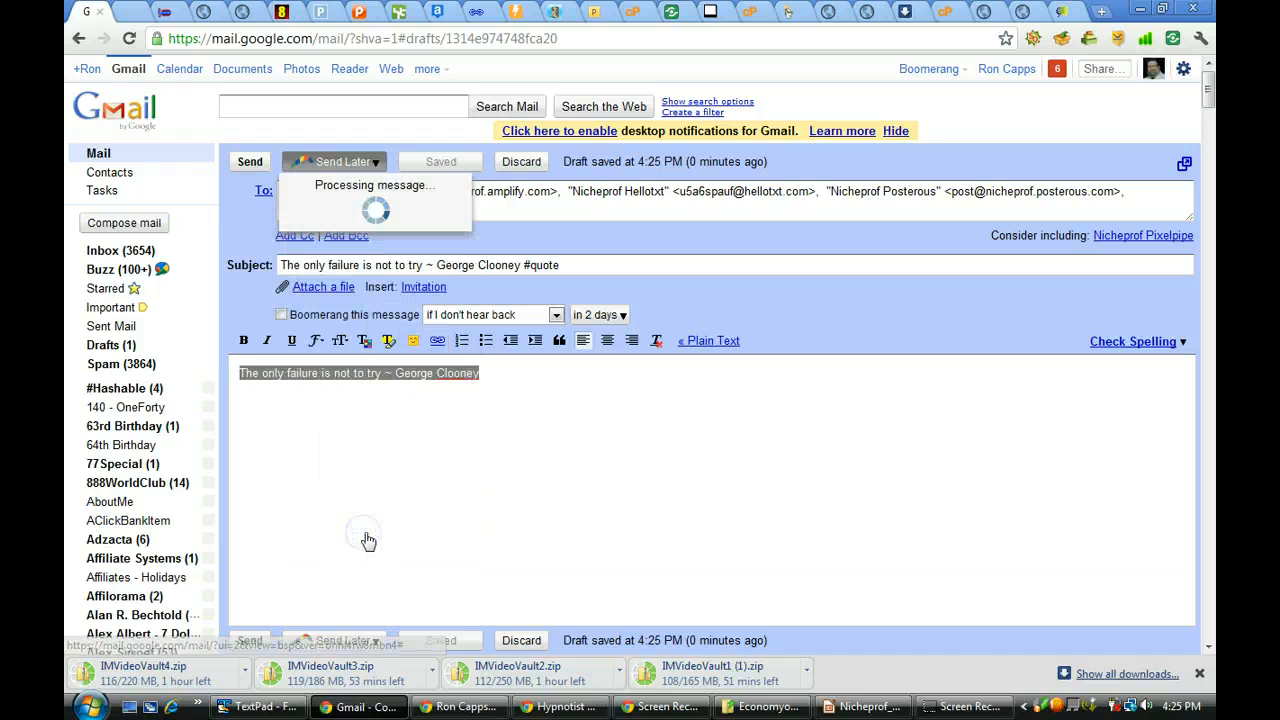